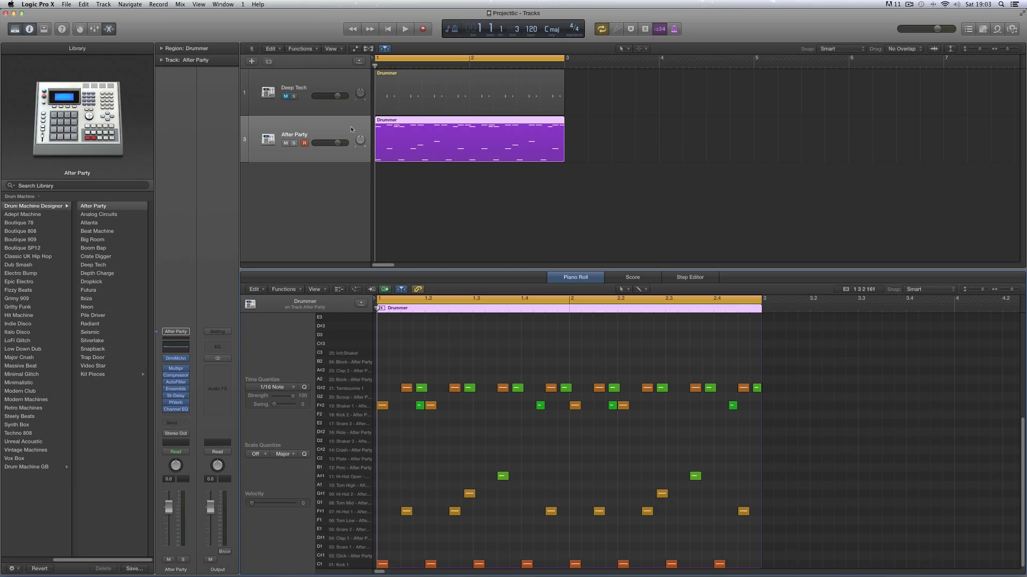
# - Delete the purple MIDI region and the now-empty After Party track
pyautogui.click(351, 129)
pyautogui.press('Delete')
pyautogui.press('super+BackSpace')
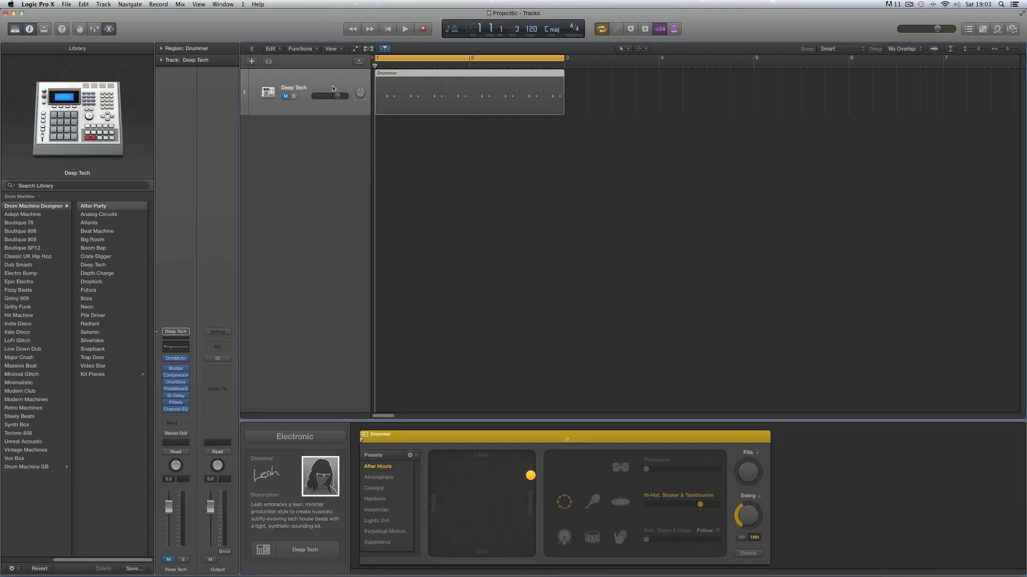
# - Replace the Deep Tech track's drummer with Julian from the Electronic drummers
pyautogui.click(332, 89)
pyautogui.click(313, 458)
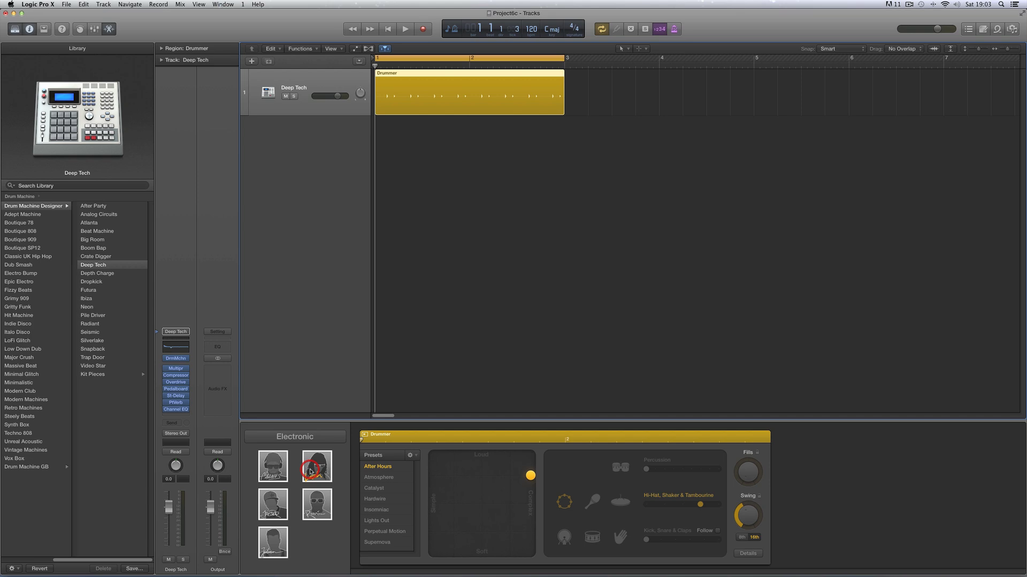
pyautogui.click(274, 542)
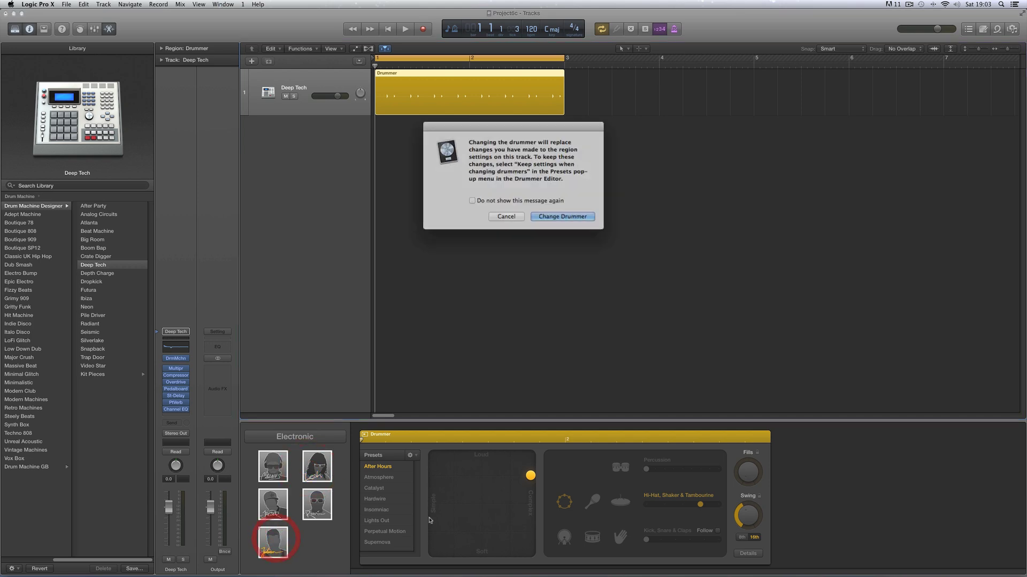
pyautogui.click(548, 216)
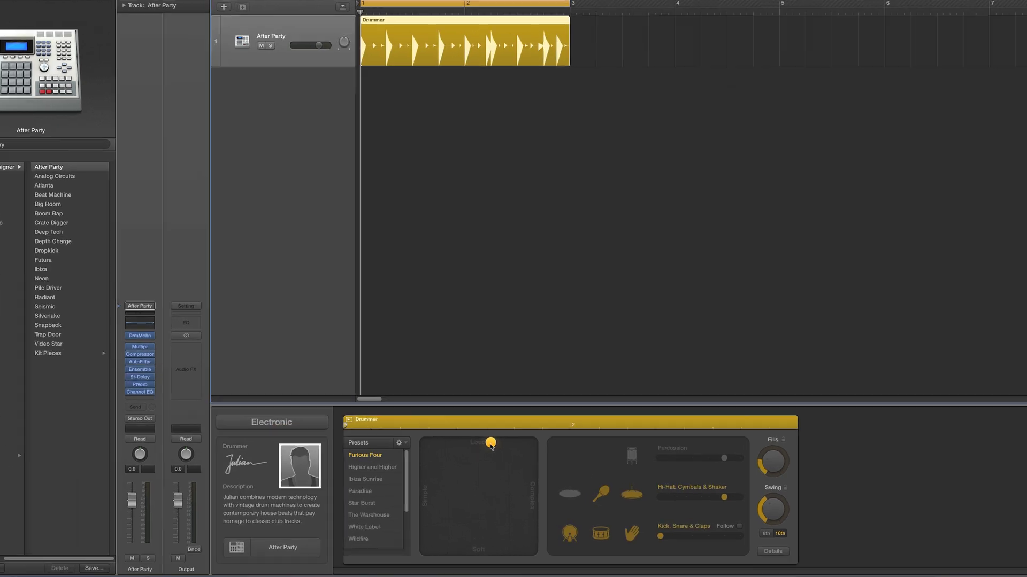
# - Move Julian's XY pad puck toward Complex and slightly softer, keeping Julian as drummer
pyautogui.moveTo(491, 445); pyautogui.dragTo(534, 469)
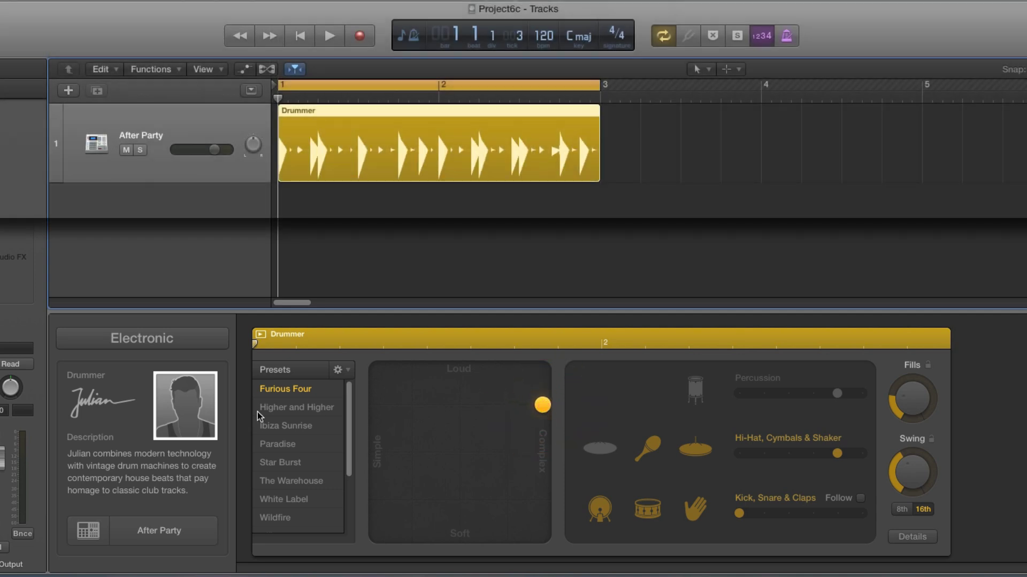
pyautogui.click(199, 419)
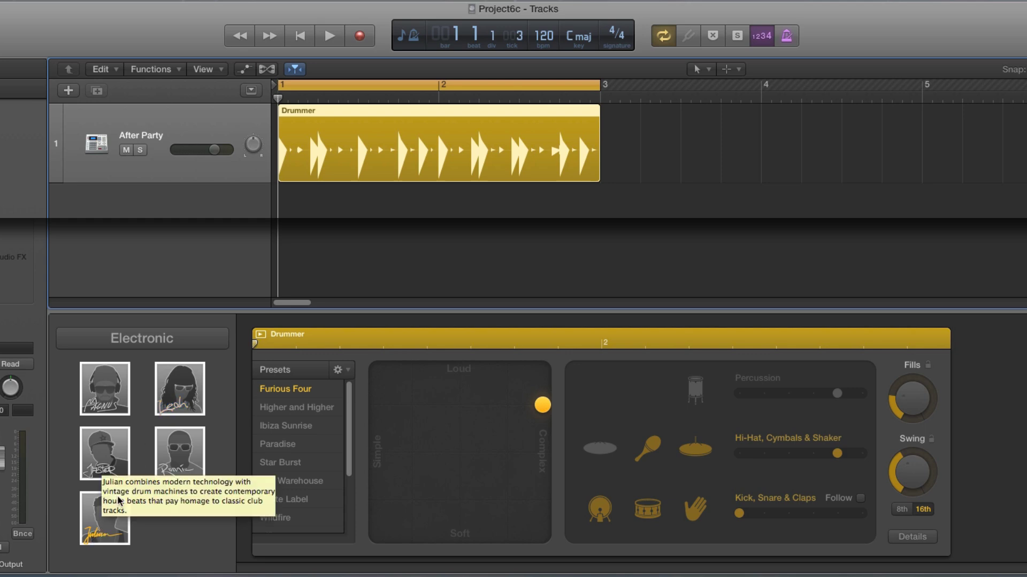
pyautogui.click(102, 530)
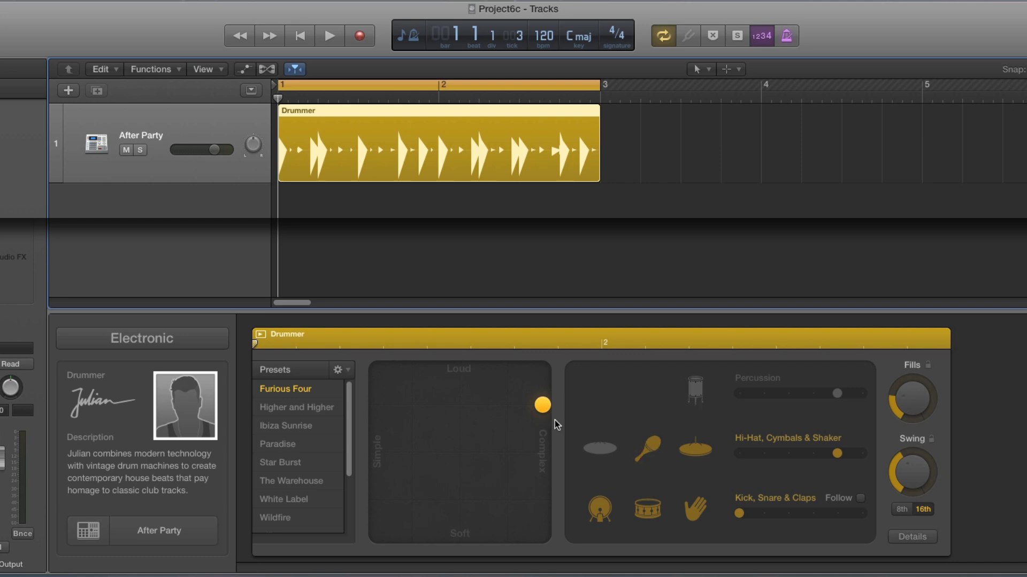
pyautogui.click(542, 405)
pyautogui.hscroll(1, 693, 513)
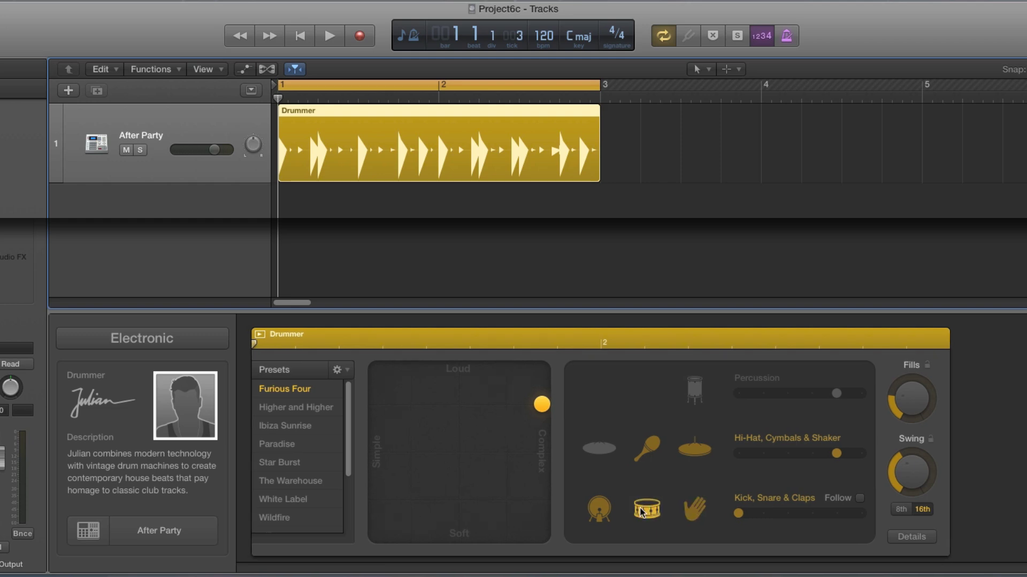
# - Set hi-hats and fills to minimum, widen shaker and cymbal ranges, and lower the kick's range
pyautogui.moveTo(834, 454); pyautogui.dragTo(739, 453)
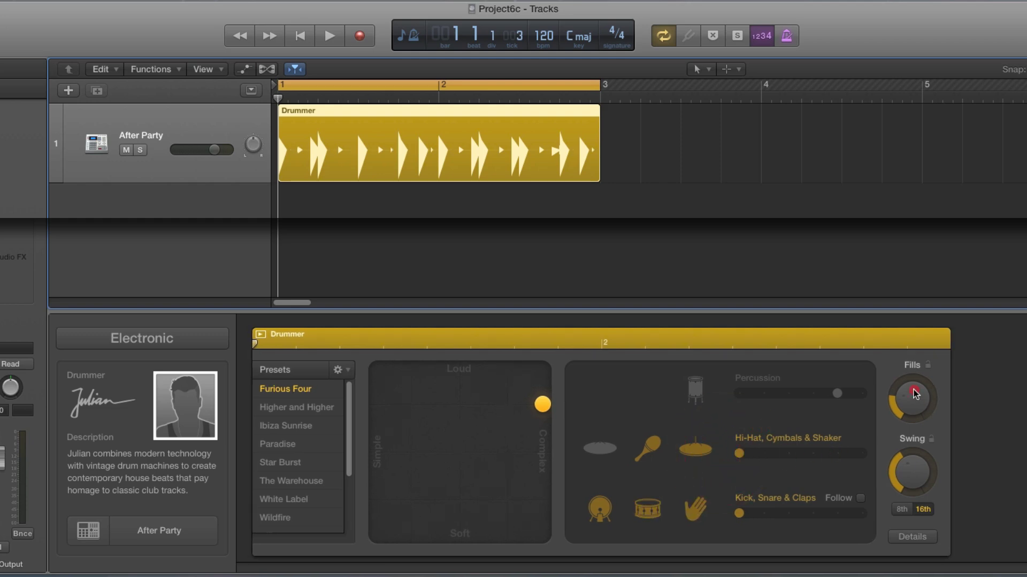
pyautogui.moveTo(927, 424); pyautogui.dragTo(926, 439)
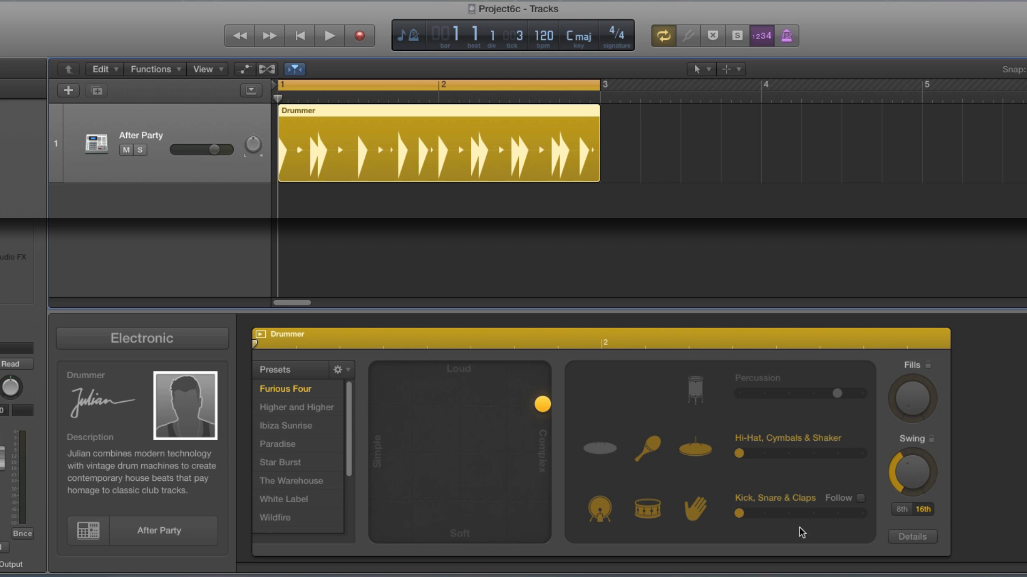
pyautogui.click(909, 537)
pyautogui.moveTo(674, 439)
pyautogui.mouseDown()
pyautogui.moveTo(618, 440)
pyautogui.moveTo(618, 461)
pyautogui.mouseUp()
pyautogui.moveTo(815, 437); pyautogui.dragTo(817, 532)
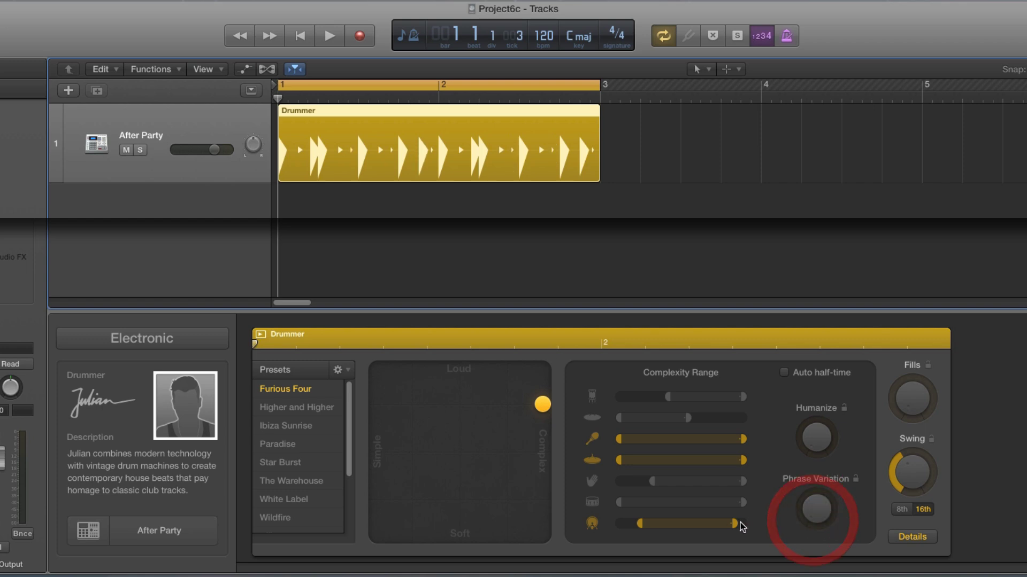
pyautogui.moveTo(704, 529); pyautogui.dragTo(658, 529)
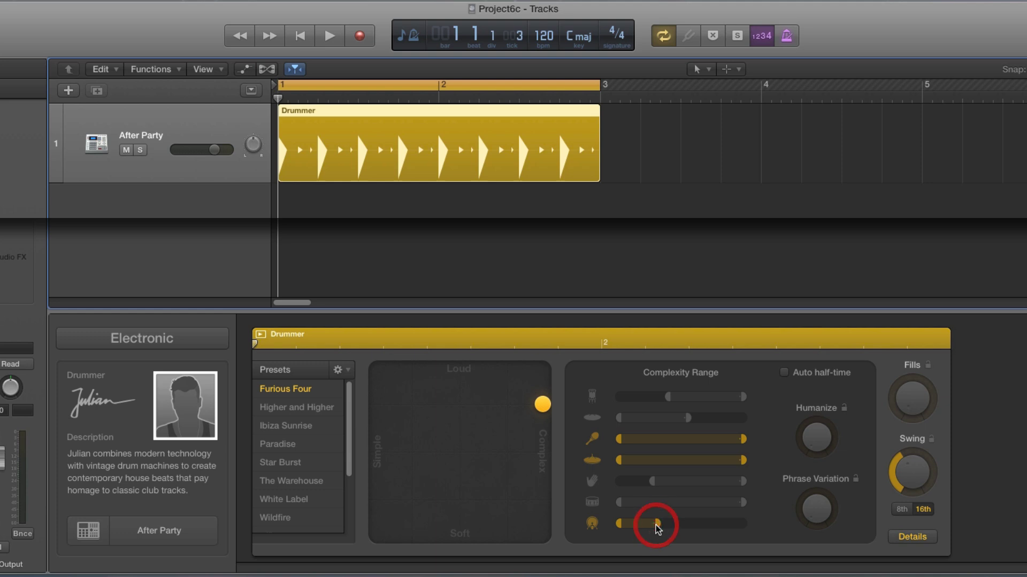
pyautogui.click(897, 537)
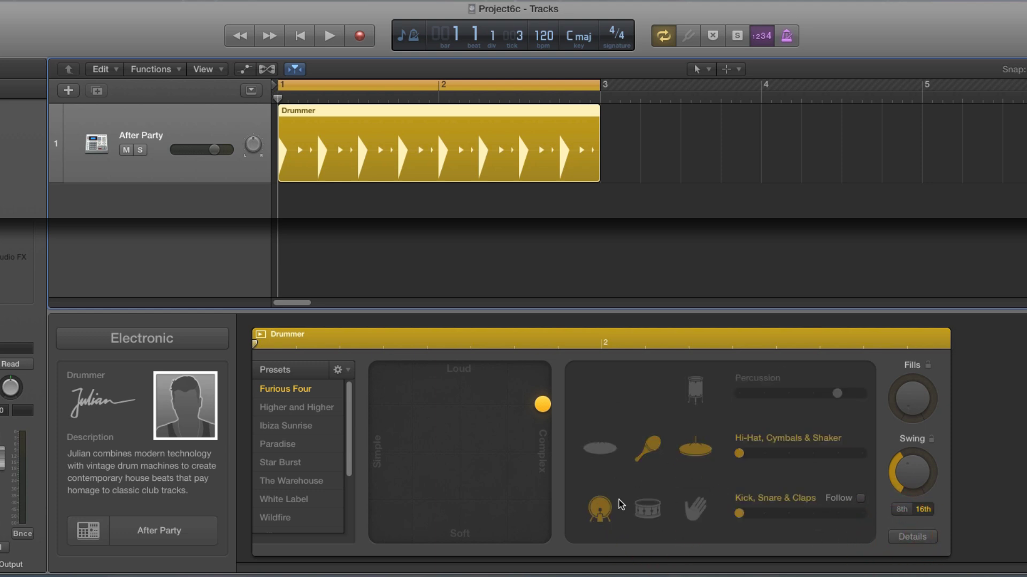
# - Audition the beat, toggle the hand claps, and play it again
pyautogui.press('space')
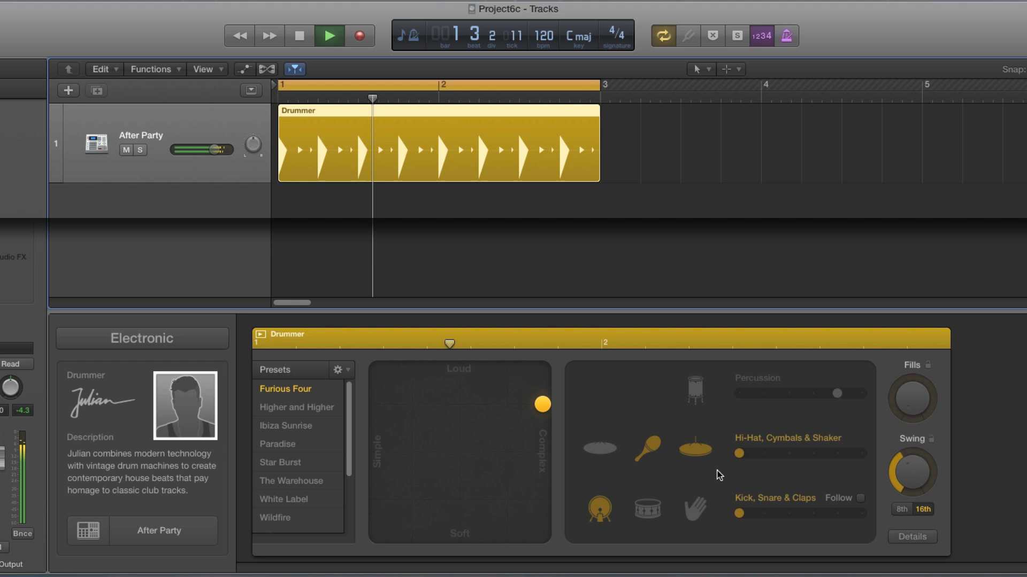
pyautogui.press('space')
pyautogui.click(696, 505)
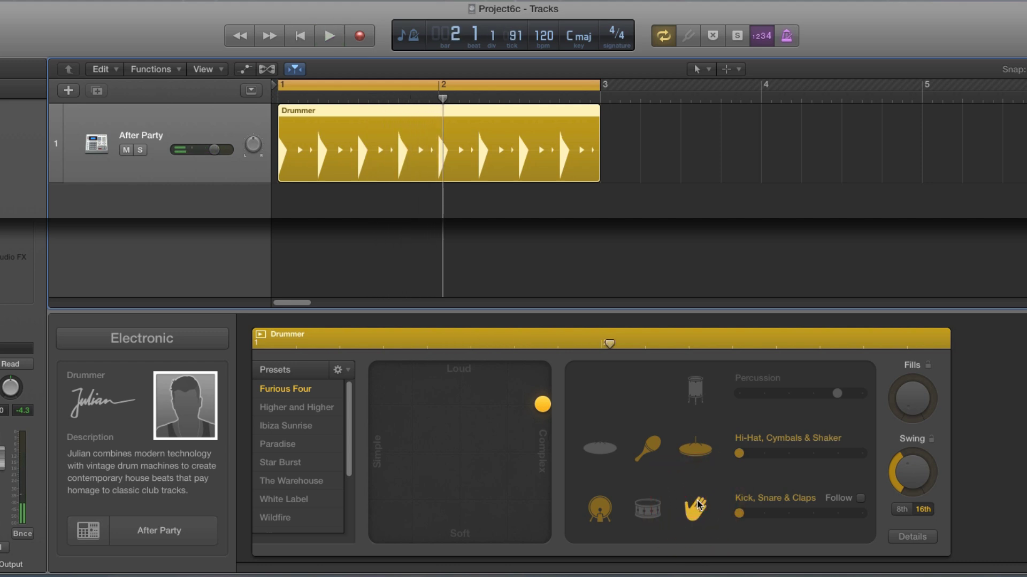
pyautogui.press('space')
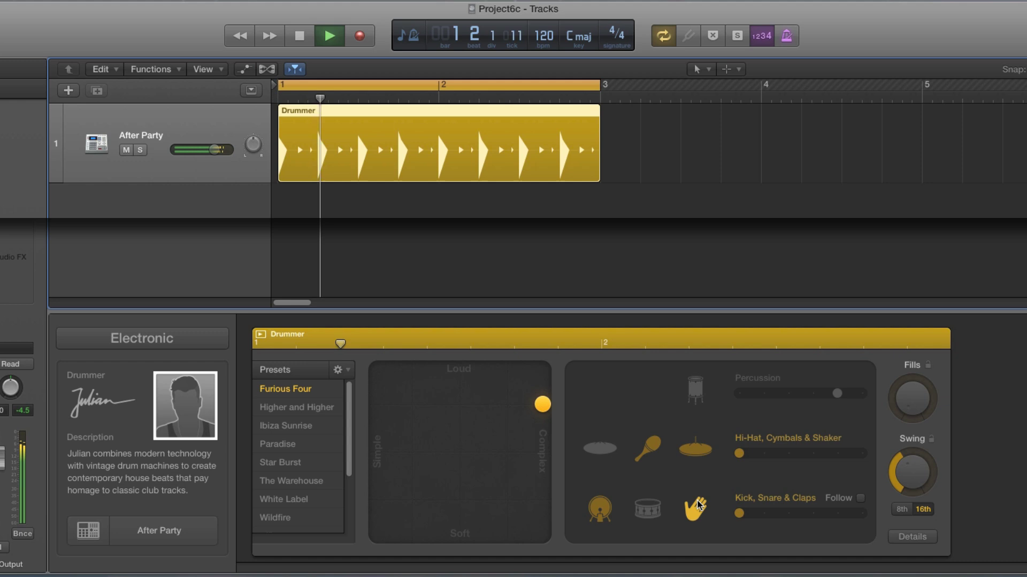
pyautogui.press('space')
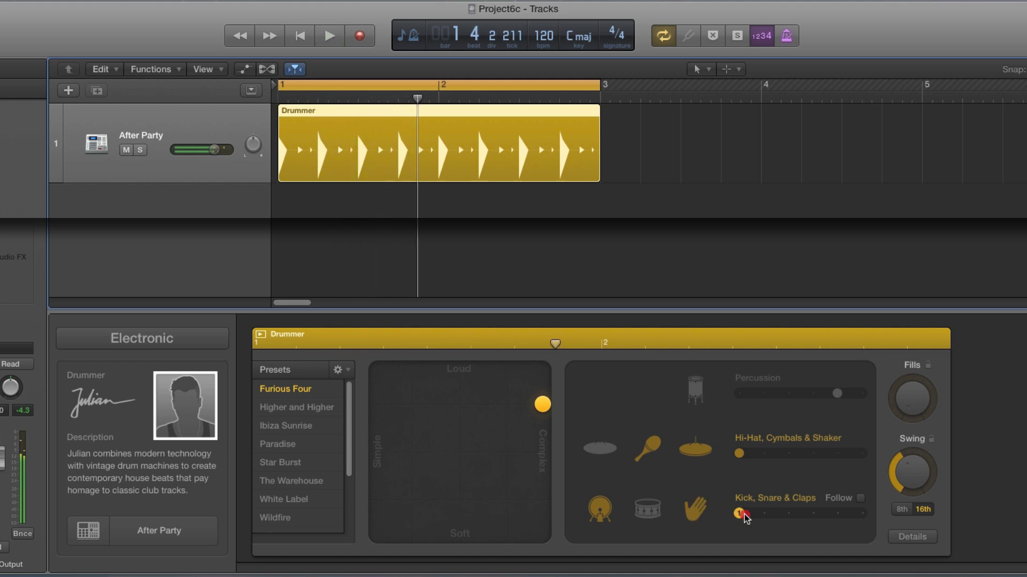
# - Raise the kick, snare and claps level and audition the pattern
pyautogui.moveTo(741, 515); pyautogui.dragTo(768, 521)
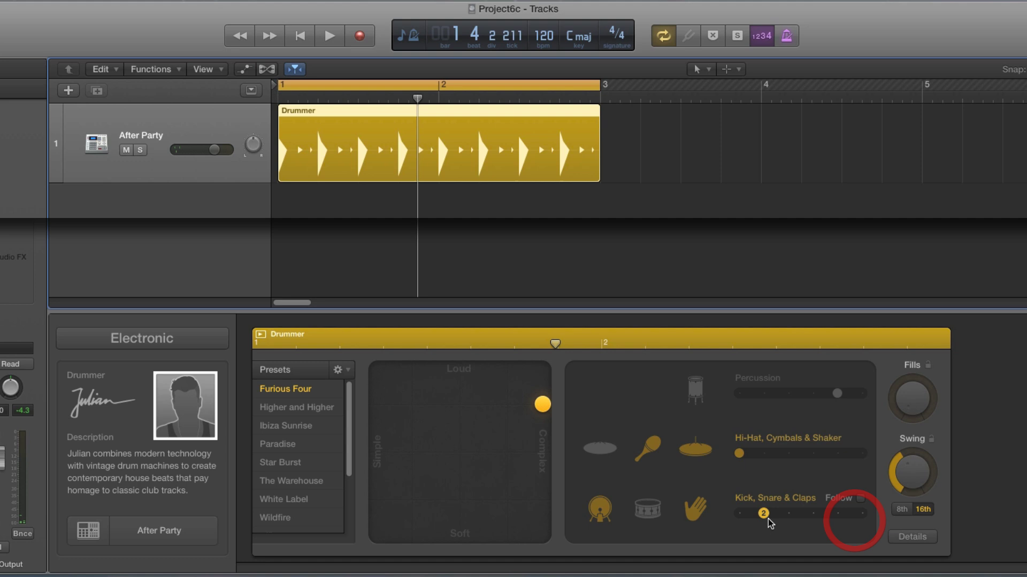
pyautogui.press('space')
pyautogui.press('space')
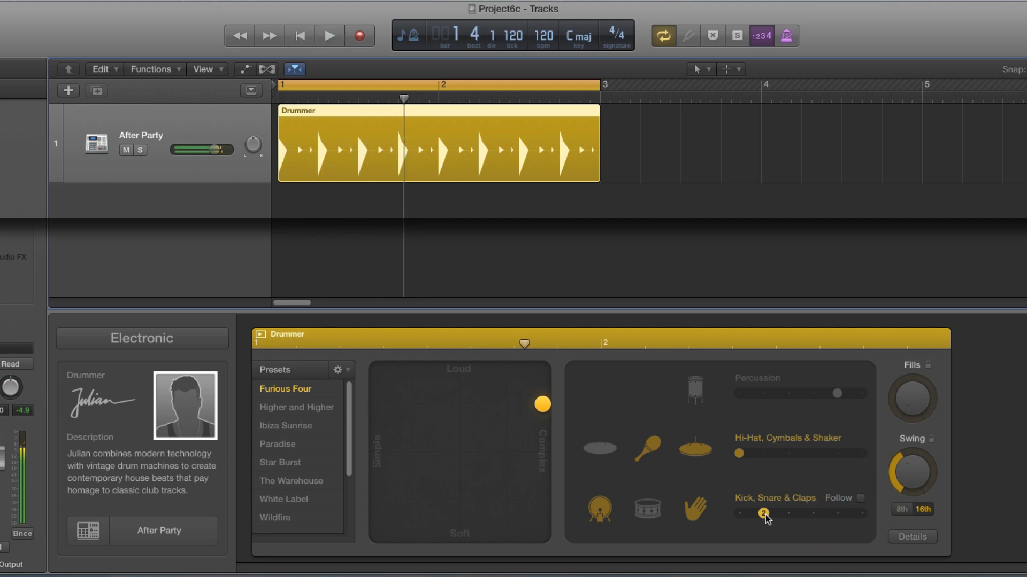
pyautogui.moveTo(768, 522); pyautogui.dragTo(849, 519)
pyautogui.press('space')
pyautogui.press('space')
pyautogui.press('space')
pyautogui.press('space')
pyautogui.press('space')
pyautogui.press('space')
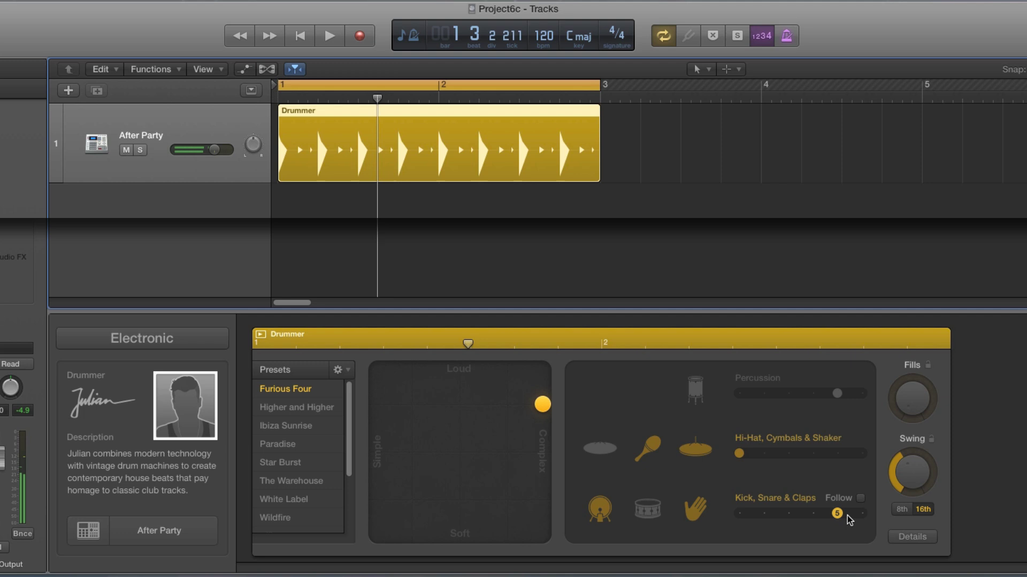
pyautogui.press('space')
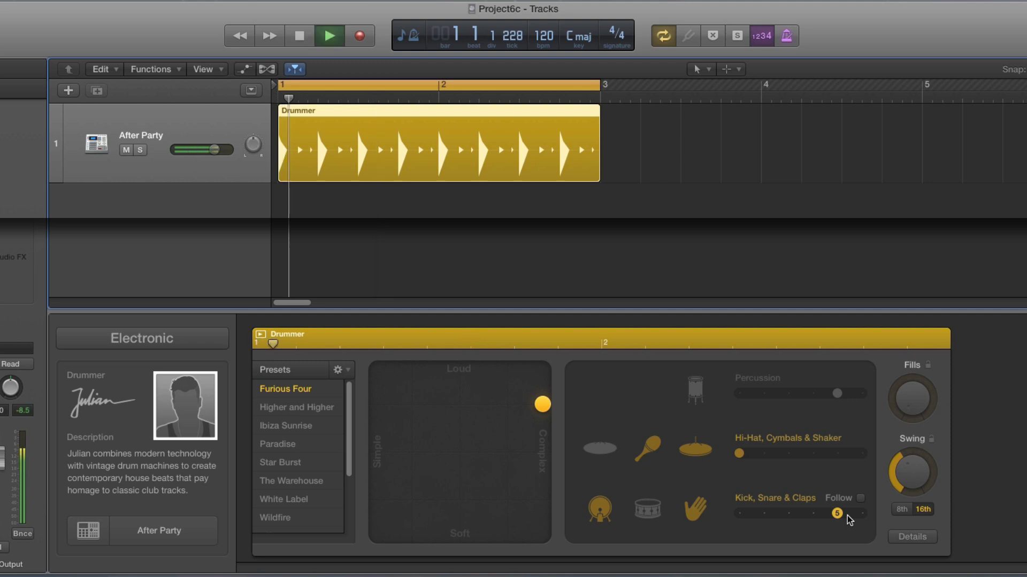
pyautogui.press('space')
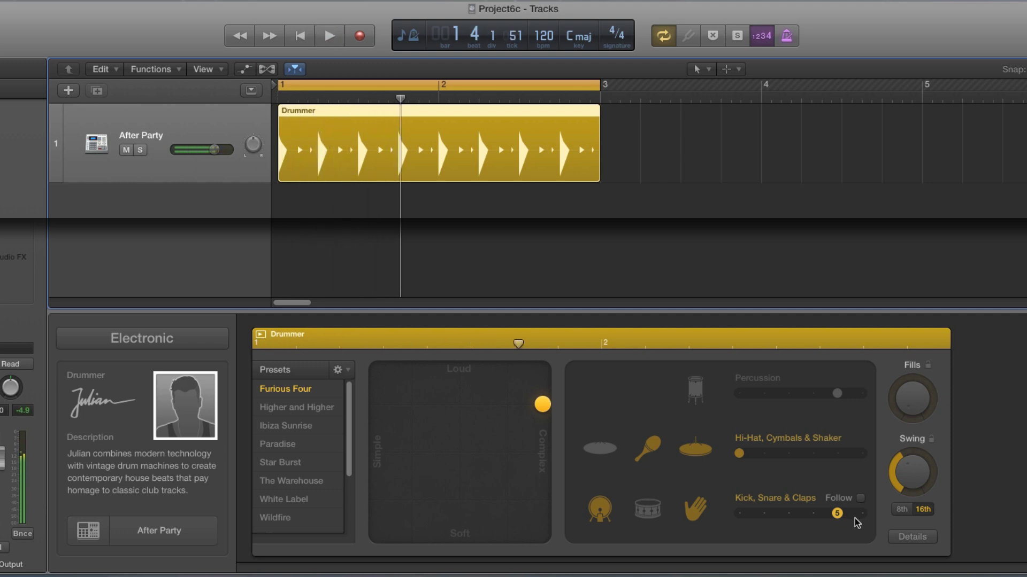
# - Narrow the claps' complexity range in two small nudges, auditioning after each
pyautogui.click(910, 537)
pyautogui.moveTo(741, 485); pyautogui.dragTo(733, 485)
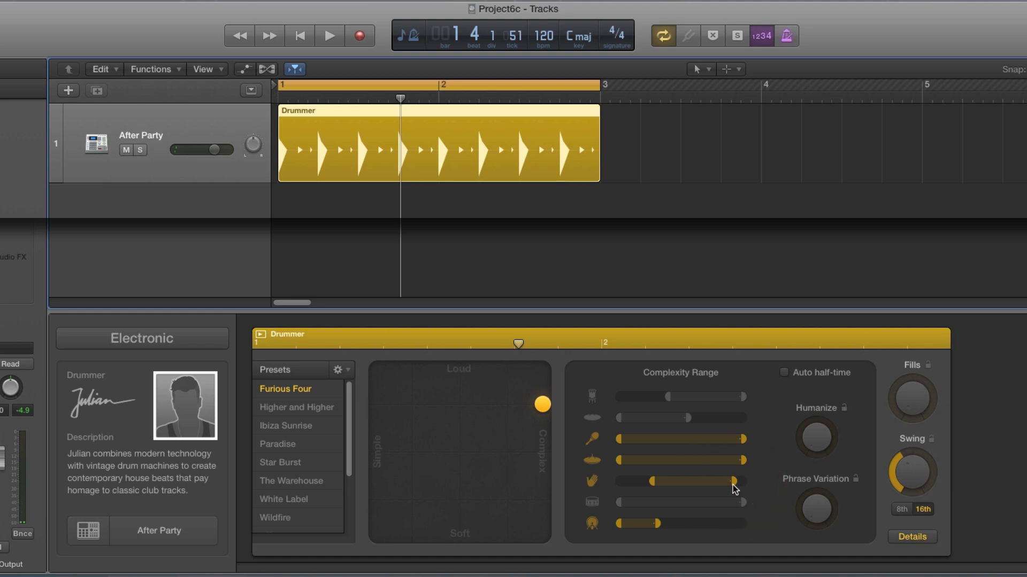
pyautogui.press('space')
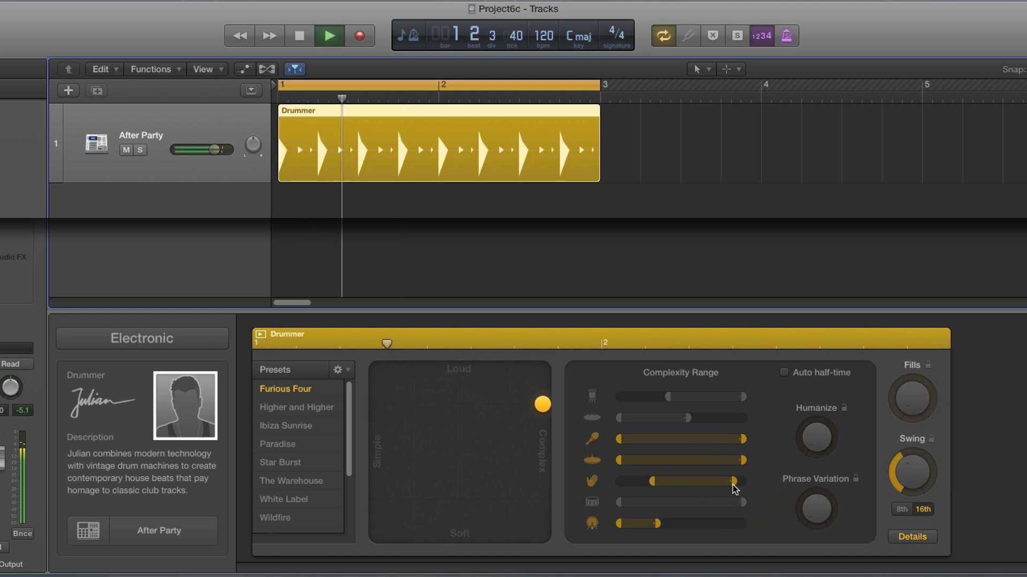
pyautogui.press('space')
pyautogui.moveTo(733, 482); pyautogui.dragTo(726, 483)
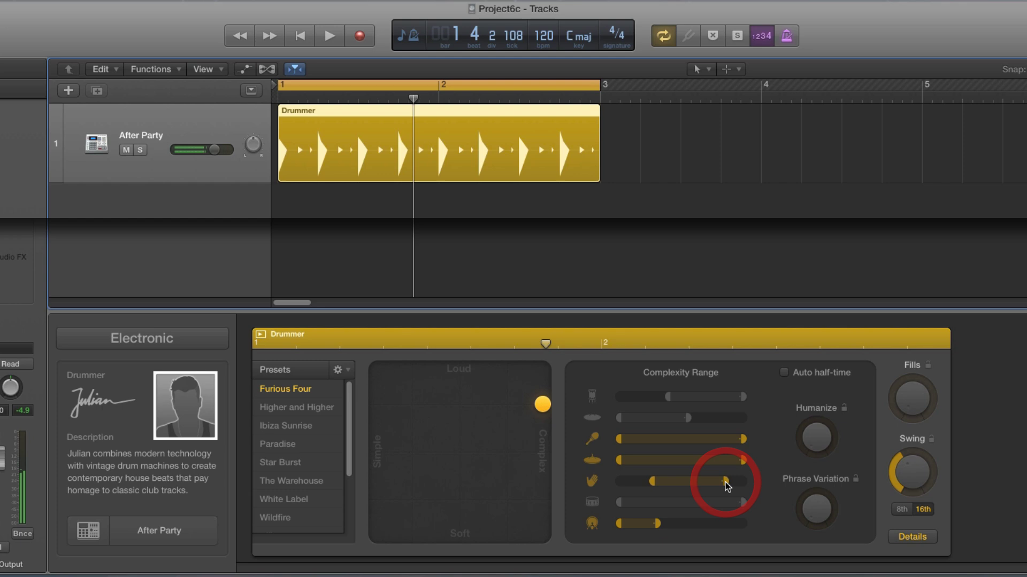
pyautogui.press('space')
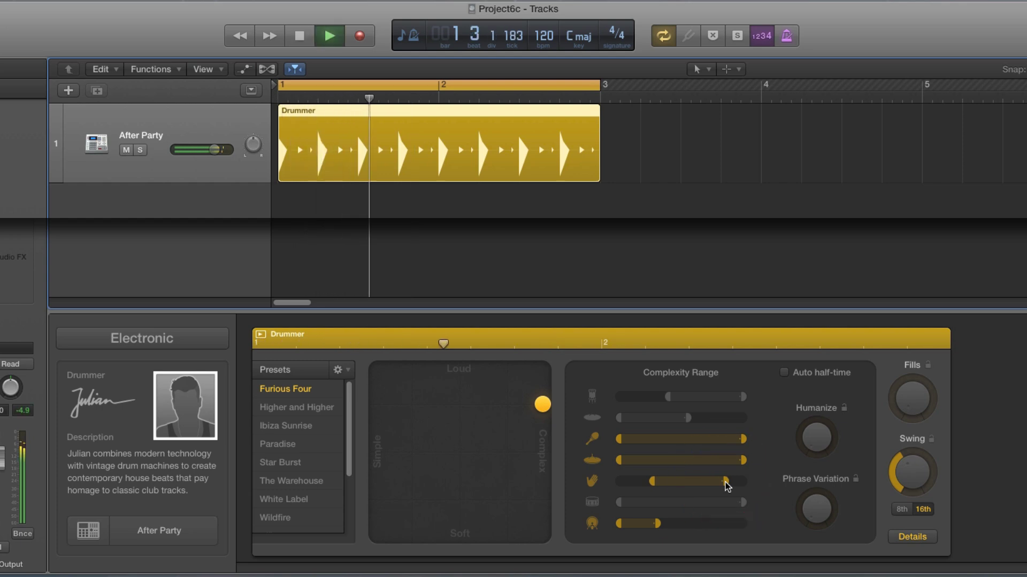
pyautogui.press('space')
# - Back in the kit-piece overview, toggle the hand claps and replay the pattern
pyautogui.click(893, 539)
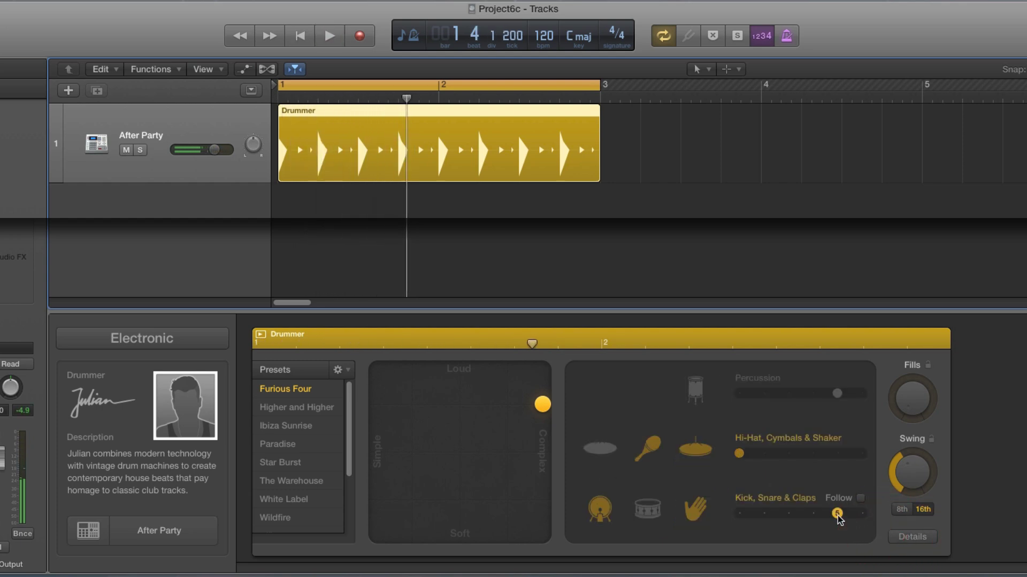
pyautogui.click(740, 515)
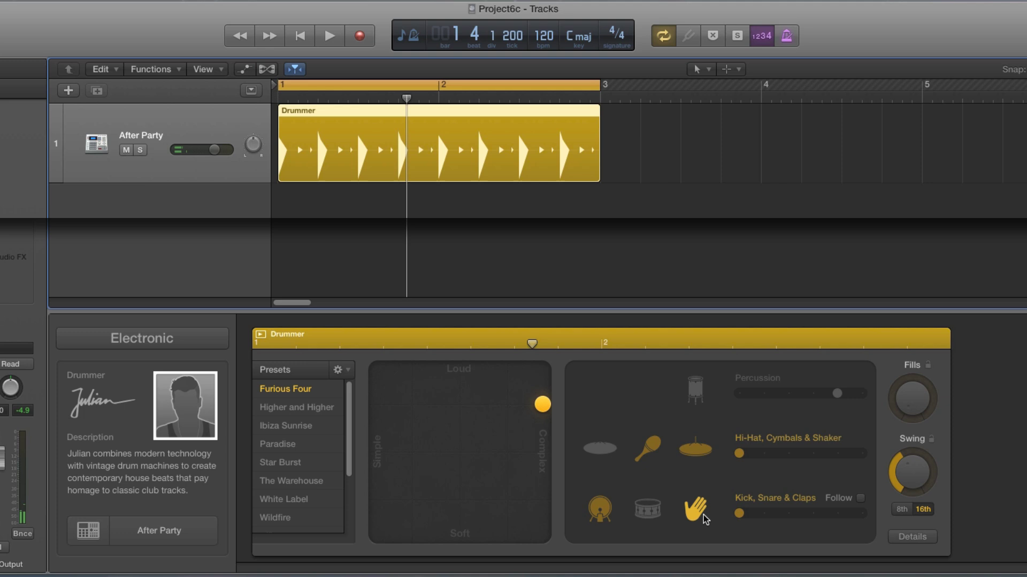
pyautogui.click(699, 517)
pyautogui.press('space')
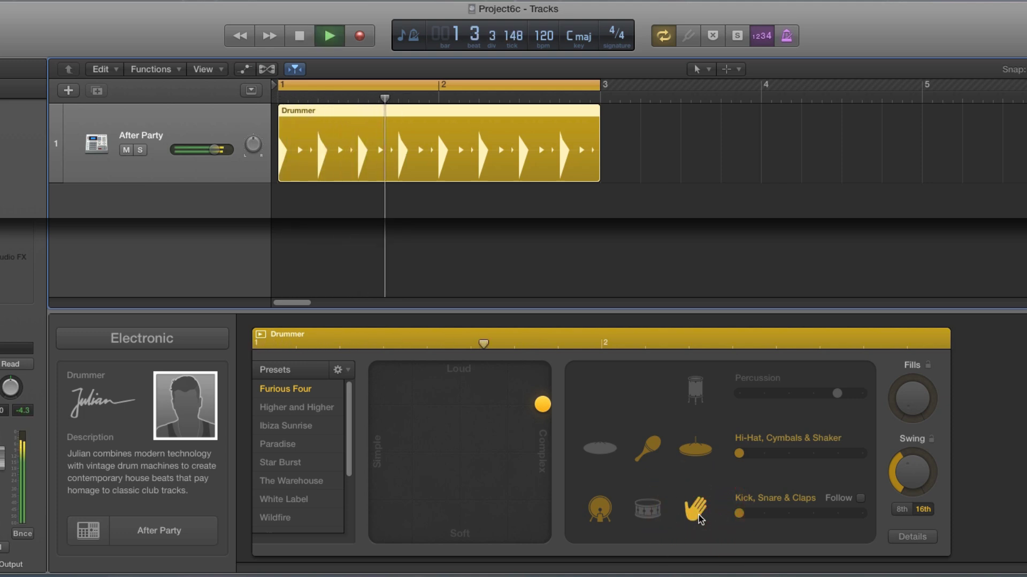
pyautogui.press('space')
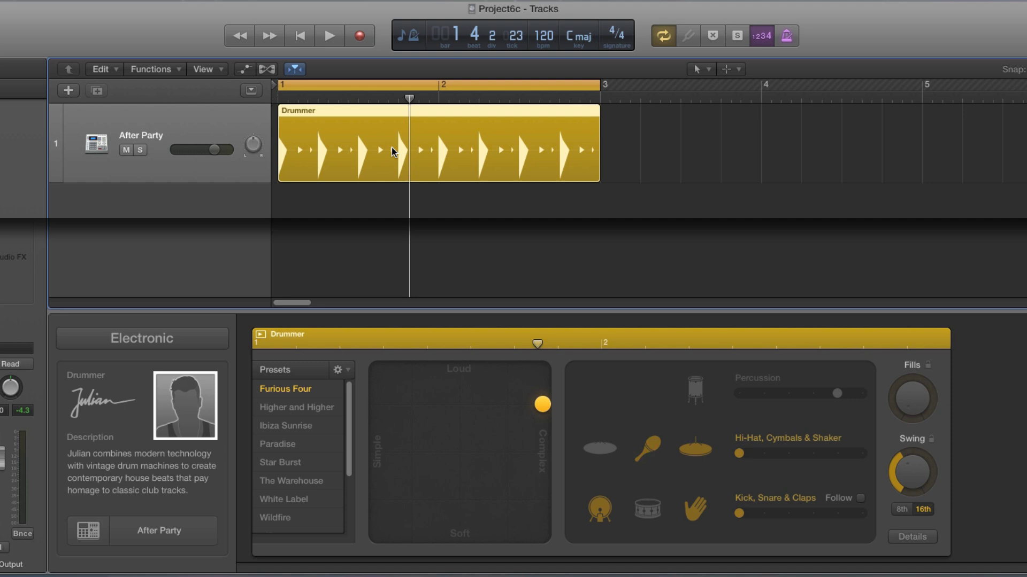
# - Copy the Drummer region to start at bar 3 and reselect the copy
pyautogui.moveTo(353, 114); pyautogui.dragTo(677, 126)
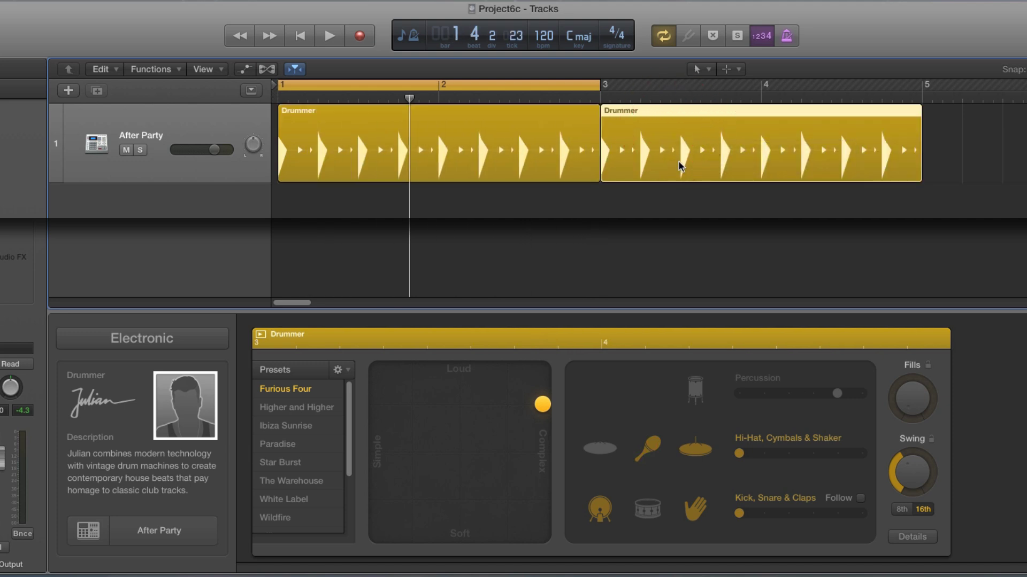
pyautogui.click(694, 144)
pyautogui.click(576, 142)
pyautogui.click(667, 137)
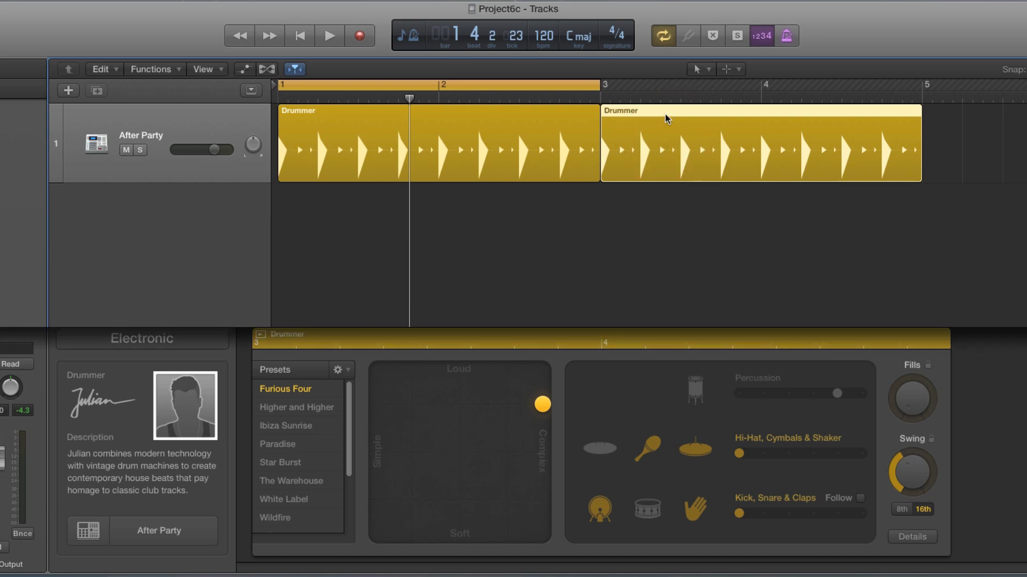
# - Convert the second Drummer region at bar 3 to a MIDI region
pyautogui.rightClick(666, 117)
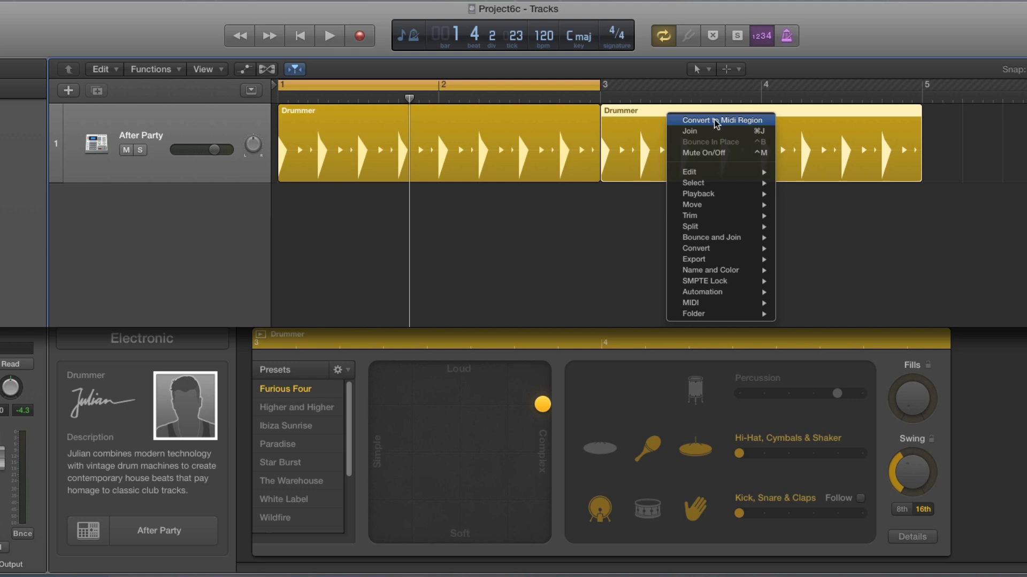
pyautogui.moveTo(711, 249)
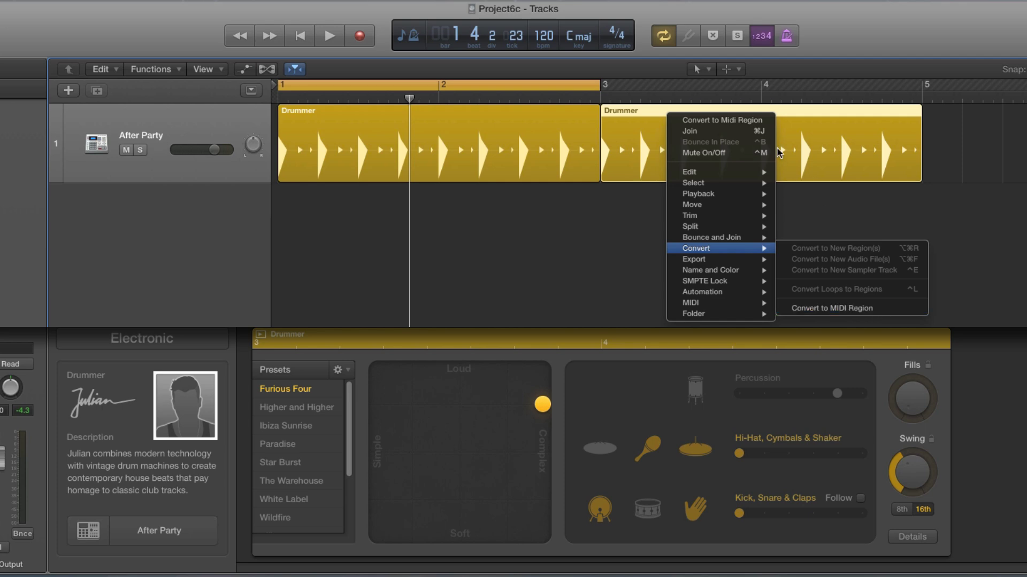
pyautogui.click(746, 121)
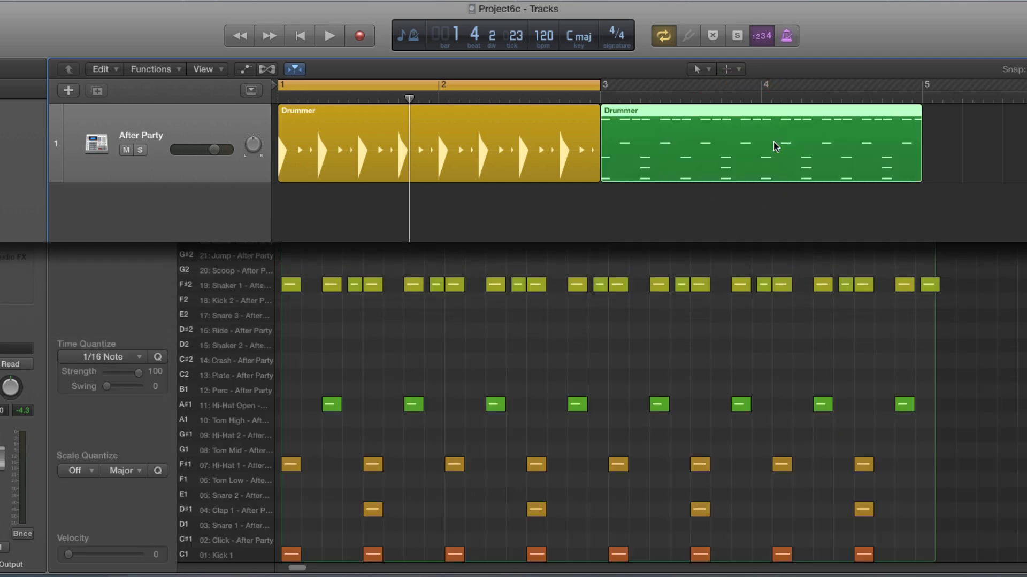
# - Compare the first region's Drummer settings with the MIDI region's drum notes
pyautogui.click(674, 139)
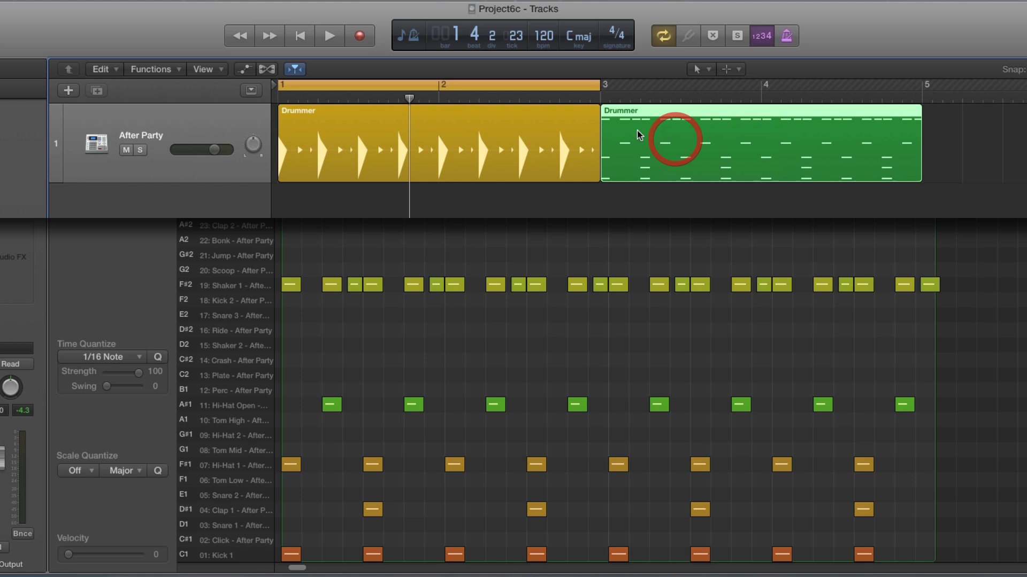
pyautogui.click(518, 139)
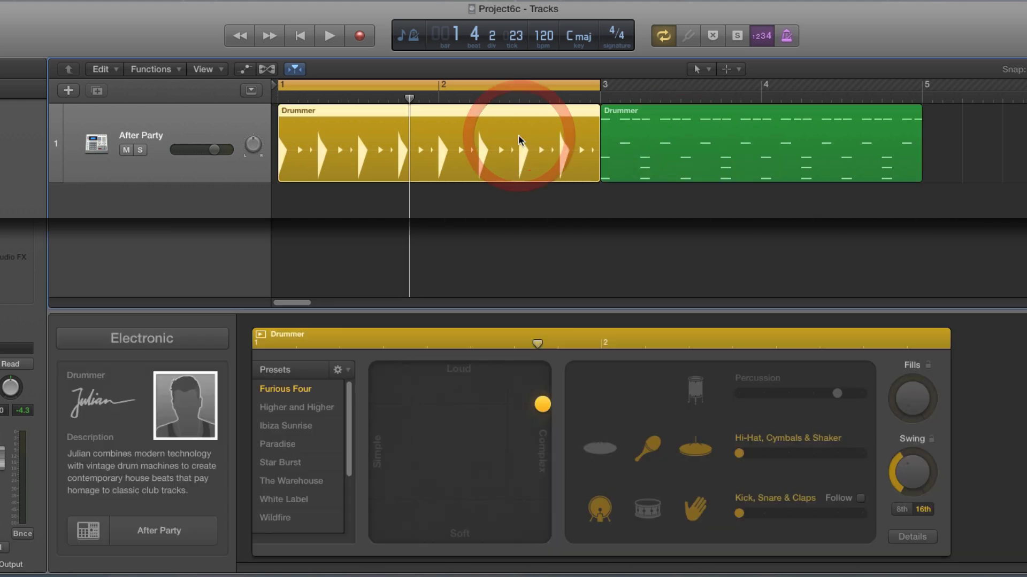
pyautogui.click(649, 133)
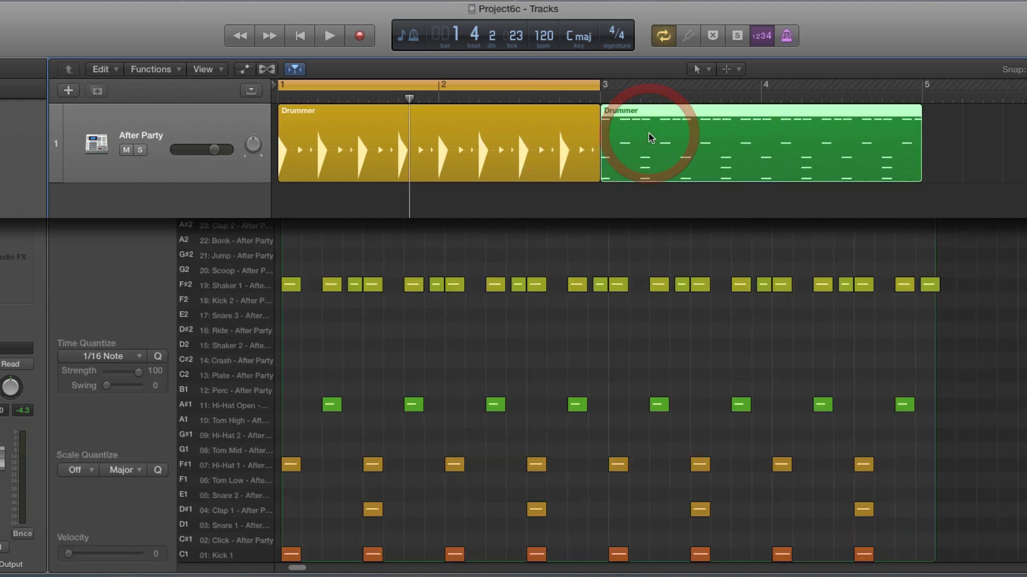
pyautogui.click(697, 138)
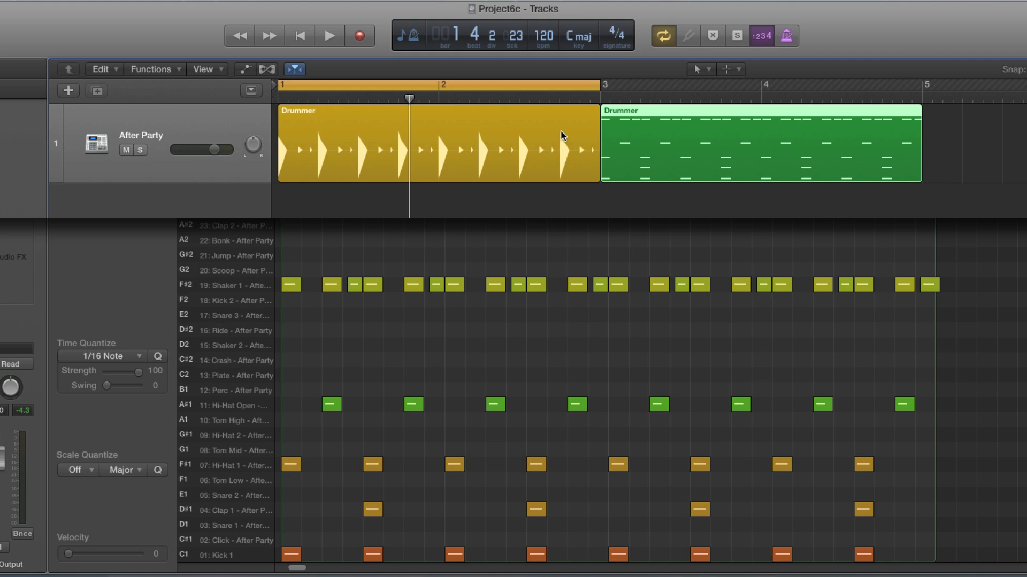
pyautogui.click(561, 132)
pyautogui.click(671, 129)
# - Loop bars 3–5 and adjust the length of the last F#2 shaker note
pyautogui.moveTo(474, 88); pyautogui.dragTo(794, 91)
pyautogui.click(797, 156)
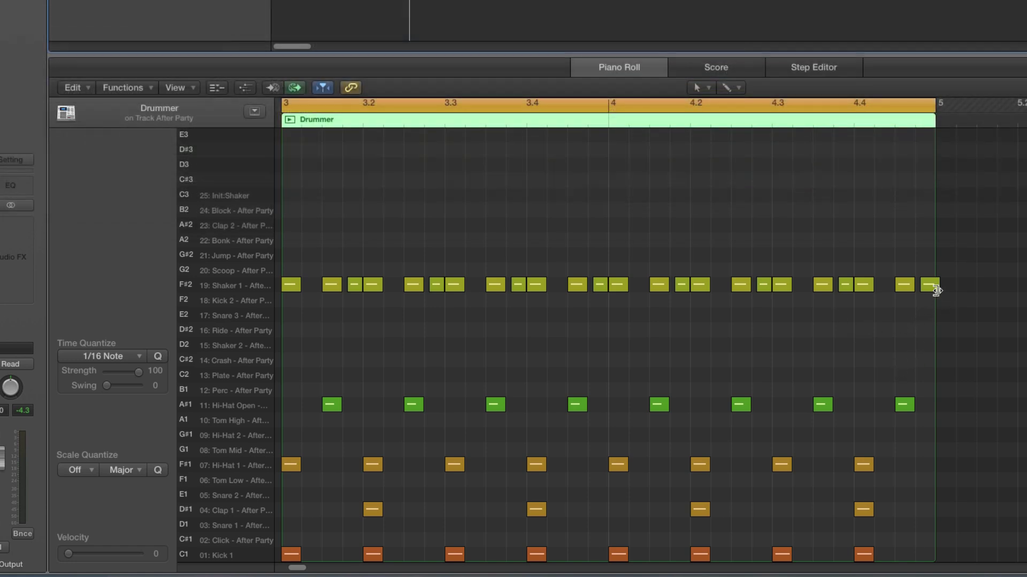
pyautogui.moveTo(936, 288); pyautogui.dragTo(934, 288)
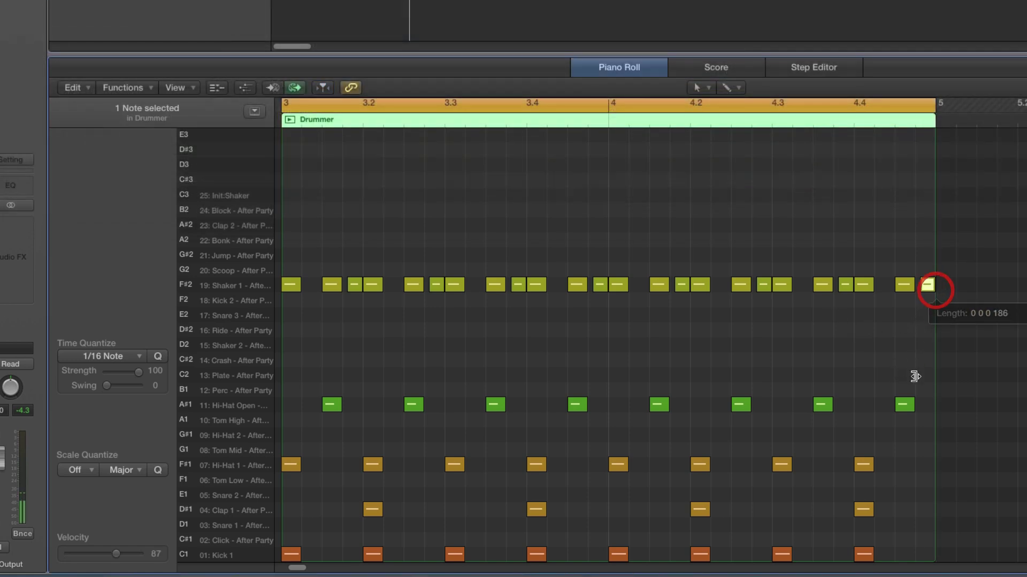
# - Select the D#1 clap notes at beats 3.2, 3.4, 4.2 and 4.4, then choose the Brush Tool
pyautogui.click(377, 509)
pyautogui.click(539, 511)
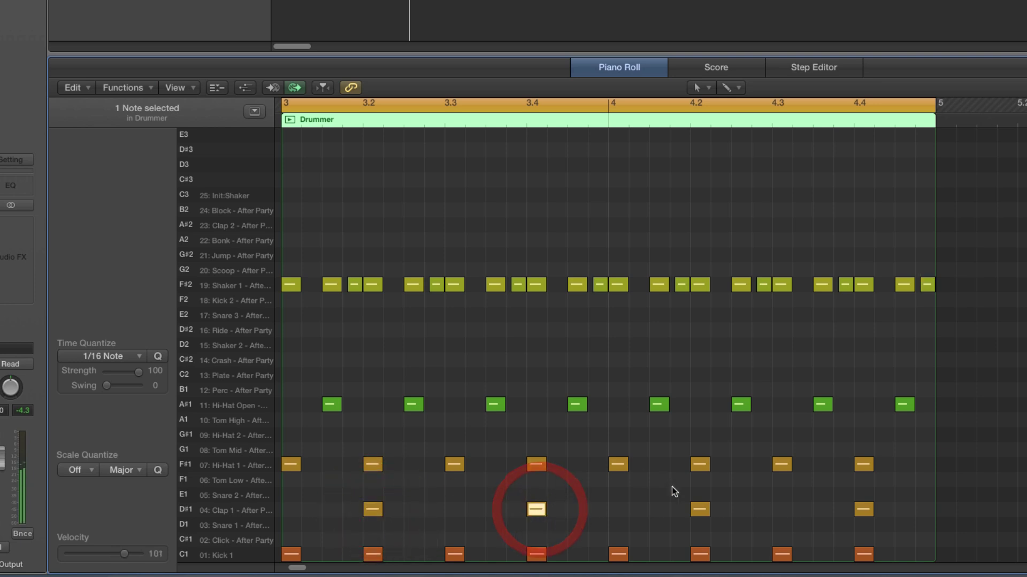
pyautogui.click(700, 510)
pyautogui.click(864, 509)
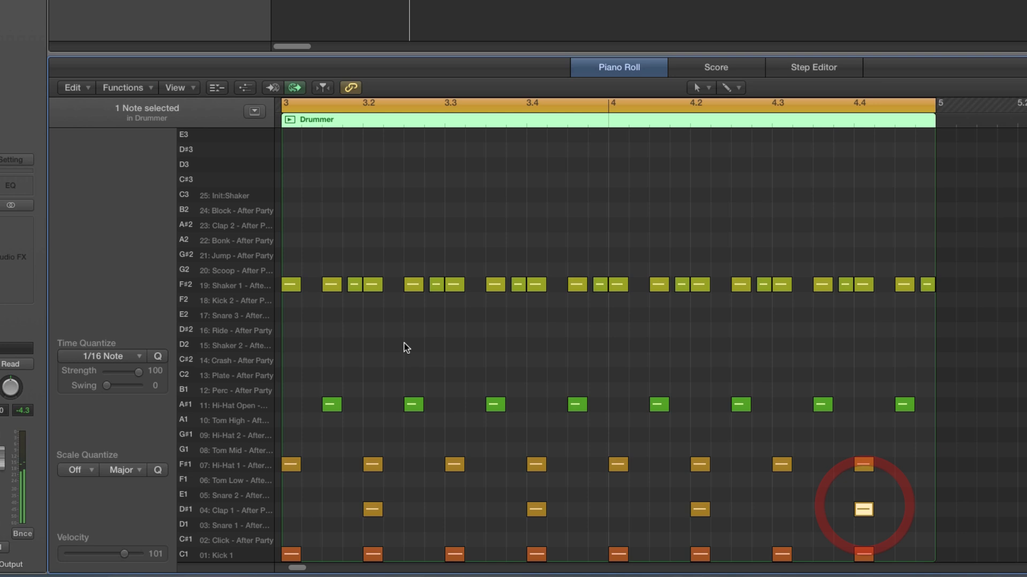
pyautogui.click(701, 88)
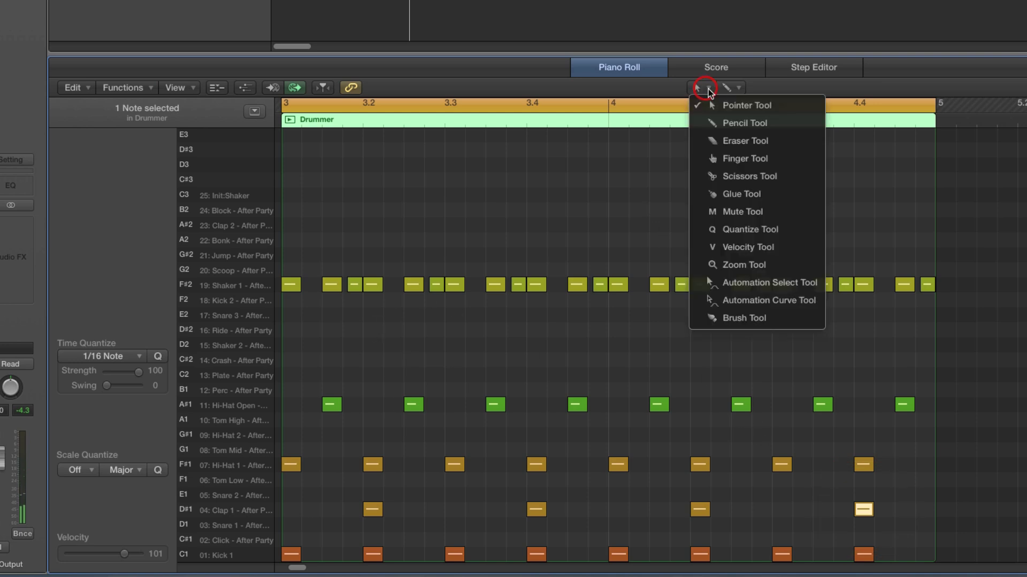
pyautogui.click(755, 319)
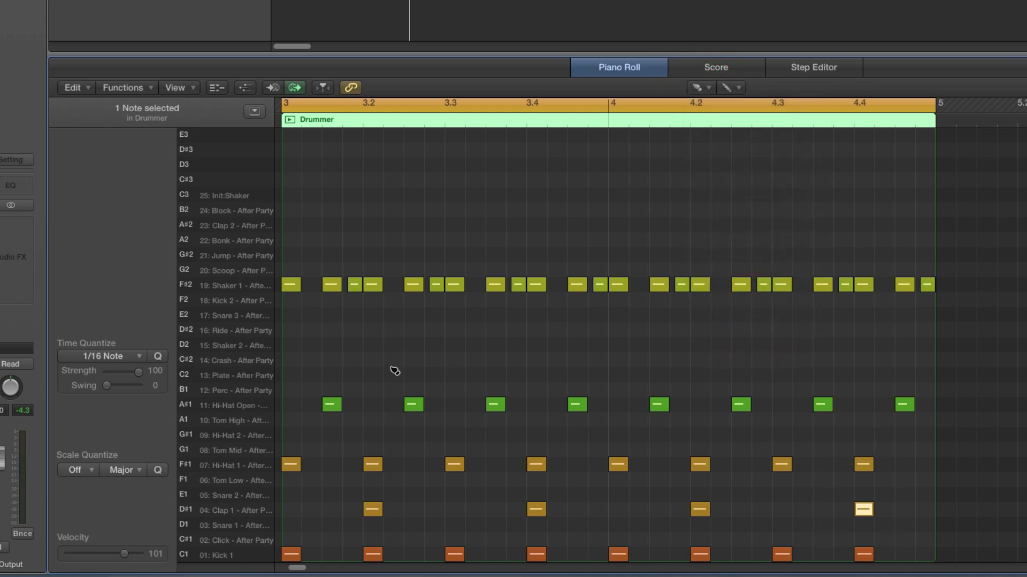
# - Set the grid to 1/16 Swing C, add claps near 3.4.3 and bar 4's end, and play
pyautogui.click(112, 357)
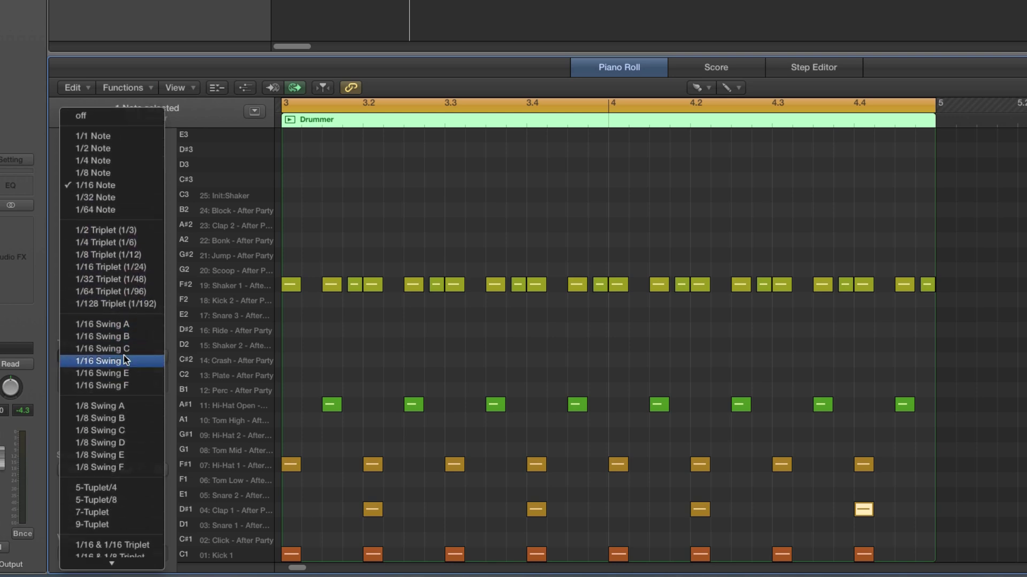
pyautogui.click(124, 351)
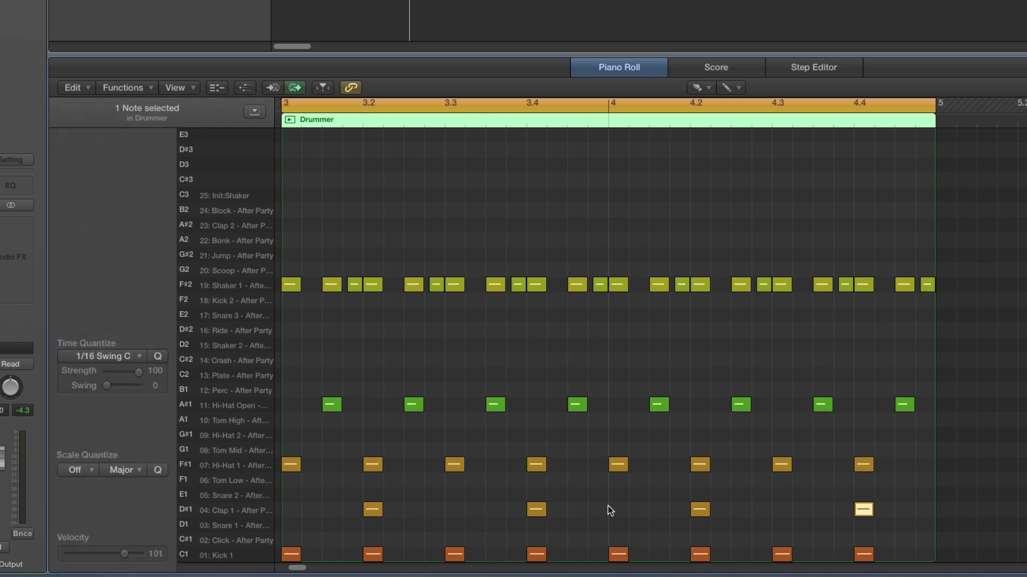
pyautogui.click(579, 511)
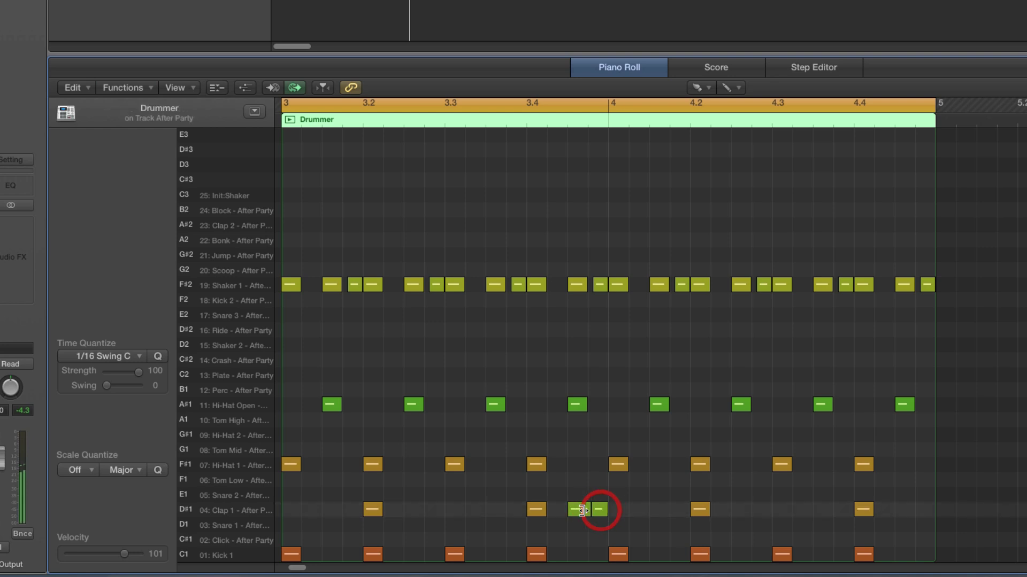
pyautogui.click(928, 510)
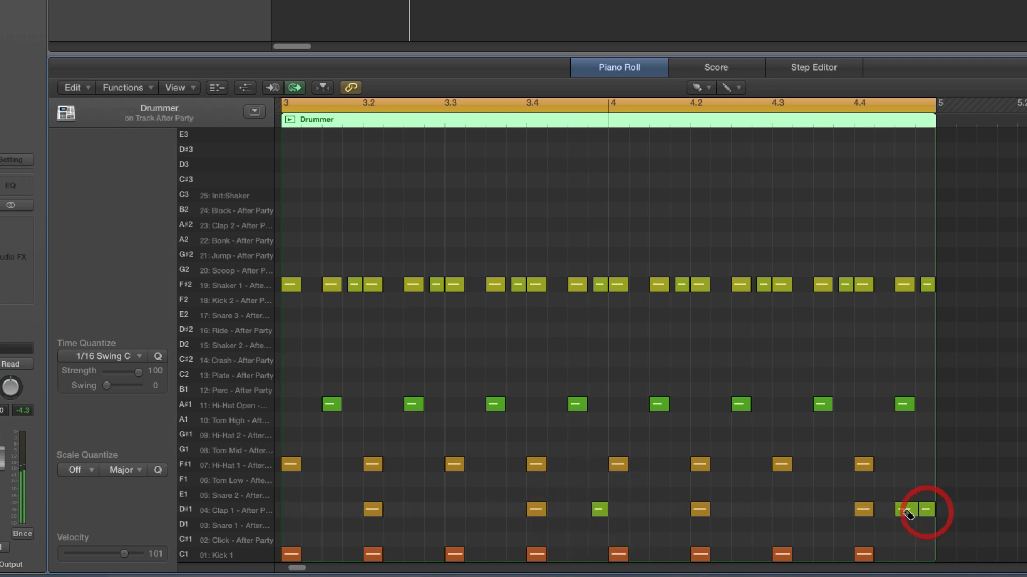
pyautogui.press('space')
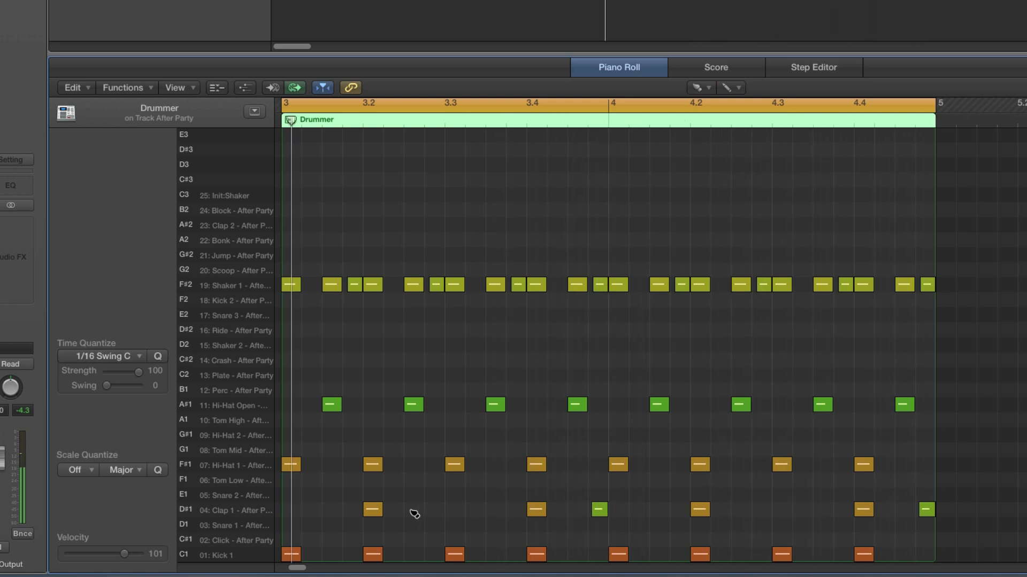
# - Brush clap runs after beat 3.2 and around 4.3, delete a stray clap, and replay
pyautogui.moveTo(414, 514); pyautogui.dragTo(492, 512)
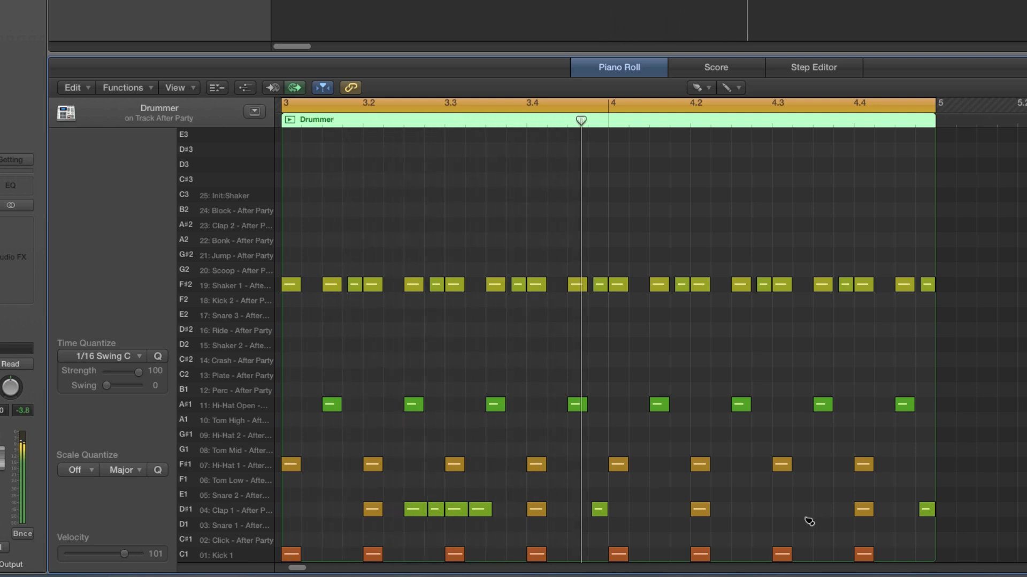
pyautogui.moveTo(744, 515); pyautogui.dragTo(845, 513)
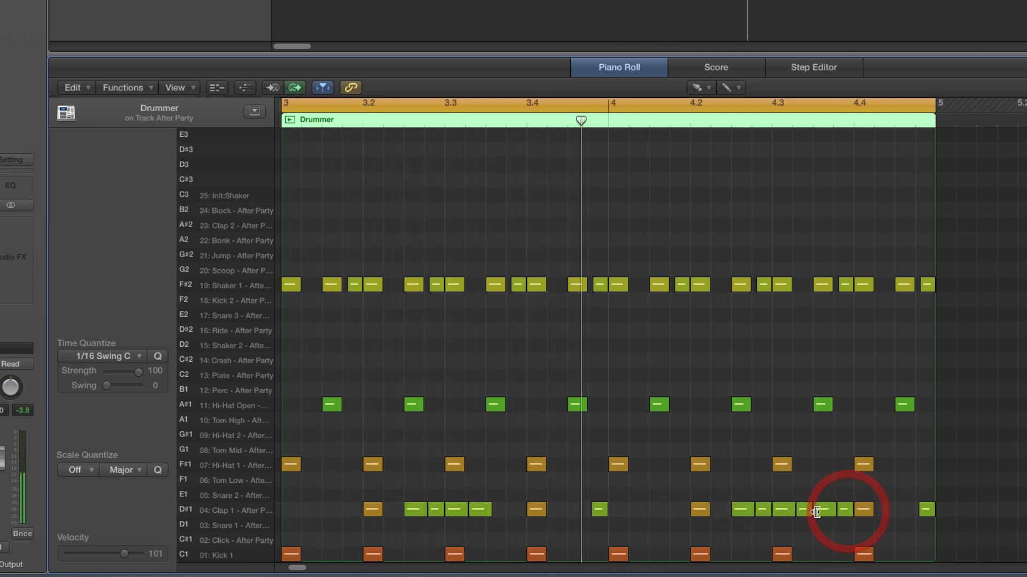
pyautogui.click(824, 511)
pyautogui.press('space')
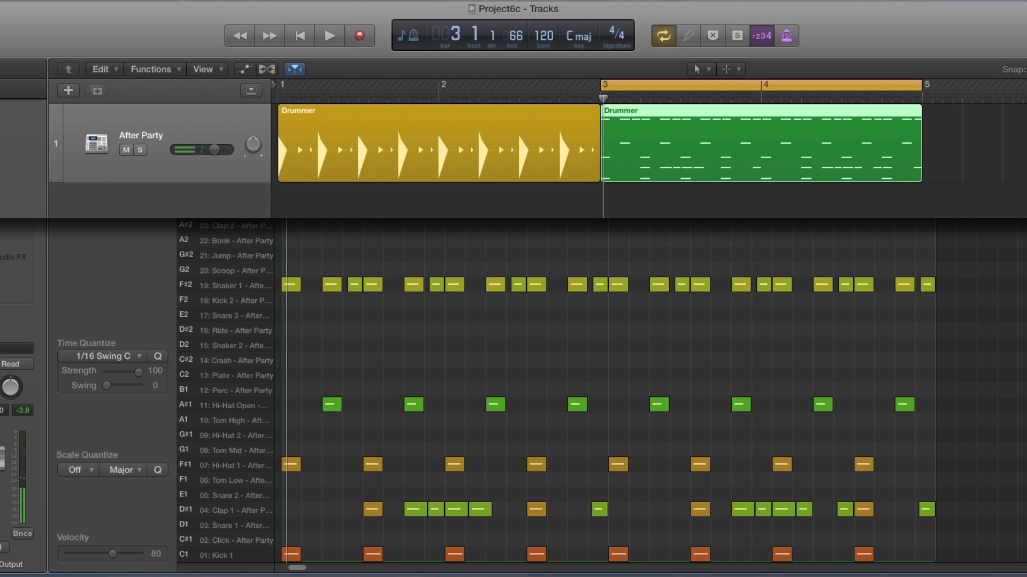
# - Copy the regions to bar 5 and set the cycle range to bars 1–9
pyautogui.press('super+Left')
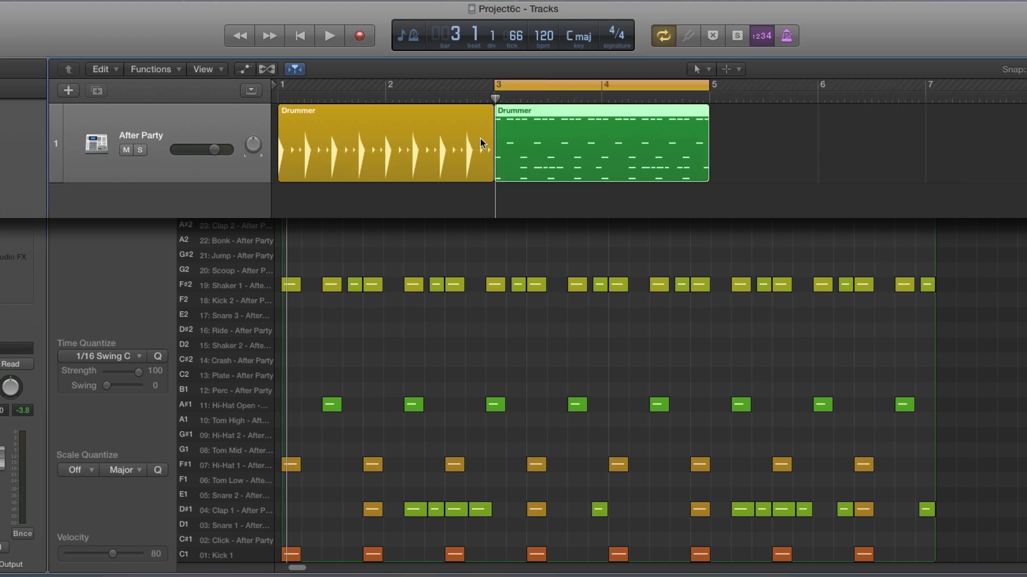
pyautogui.click(370, 181)
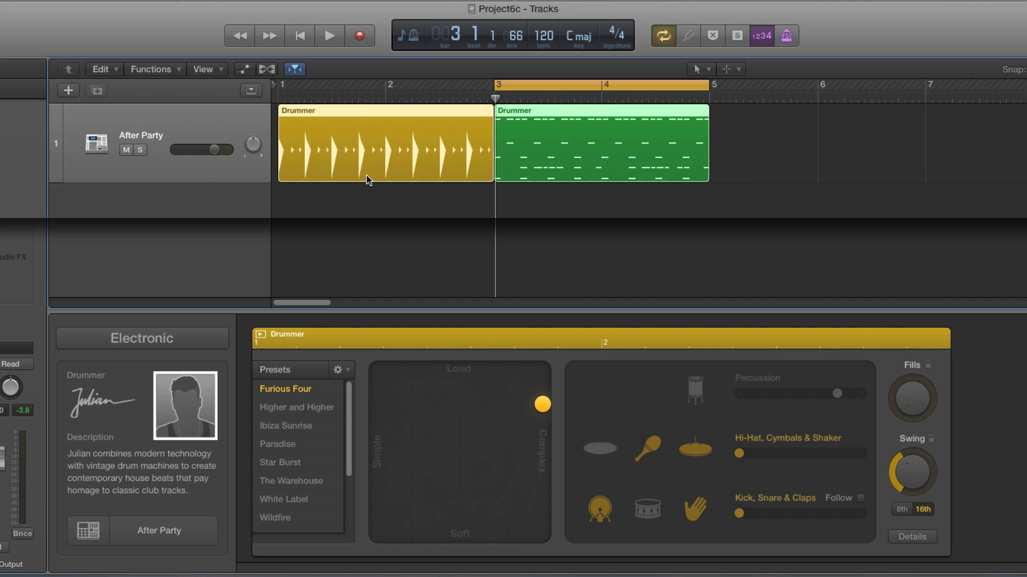
pyautogui.moveTo(357, 117); pyautogui.dragTo(768, 129)
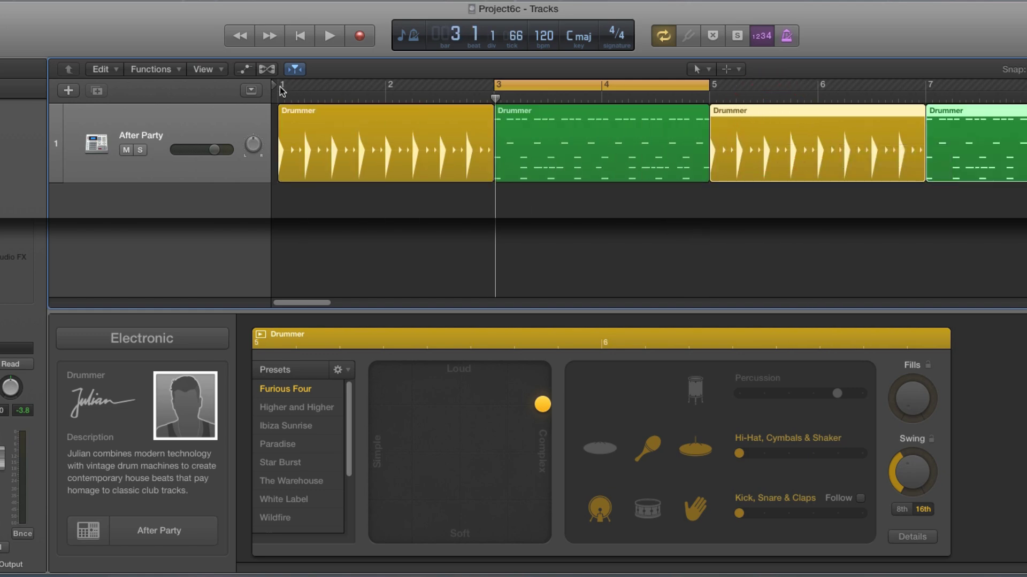
pyautogui.moveTo(282, 91); pyautogui.dragTo(1024, 134)
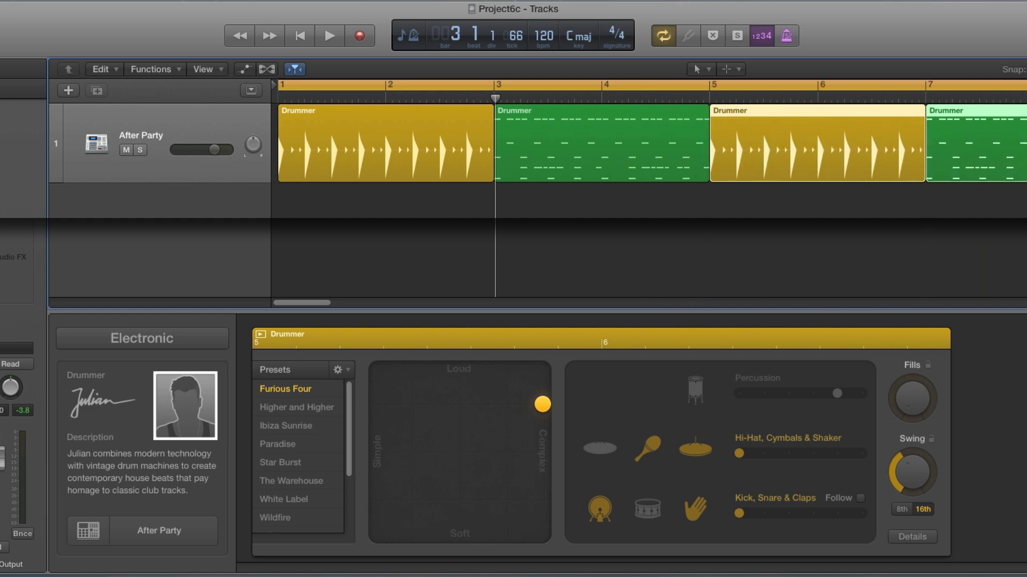
pyautogui.press('super+Left')
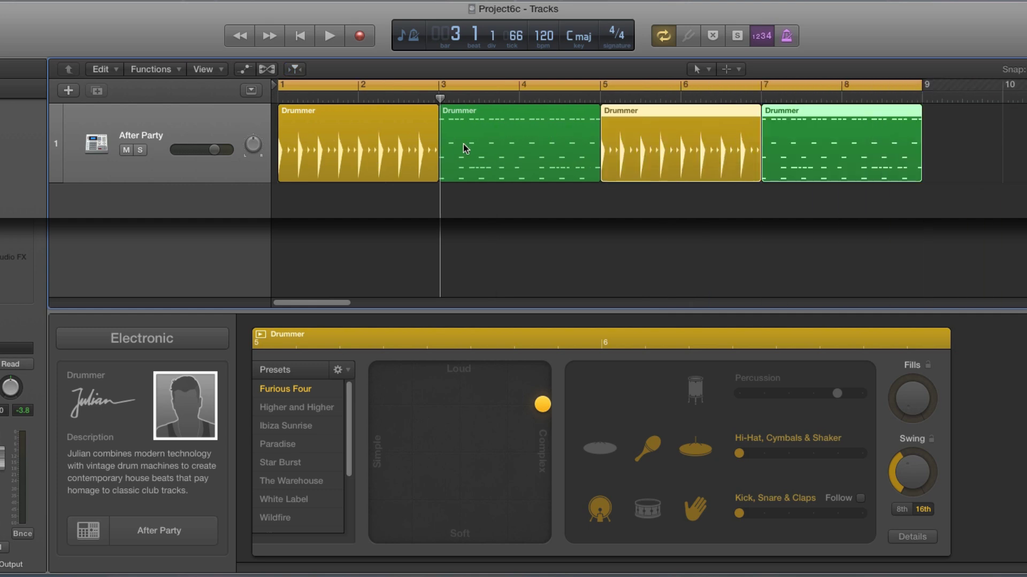
# - Play from bar 1, switching between the bar 3, 5 and 7 regions, then stop
pyautogui.click(403, 138)
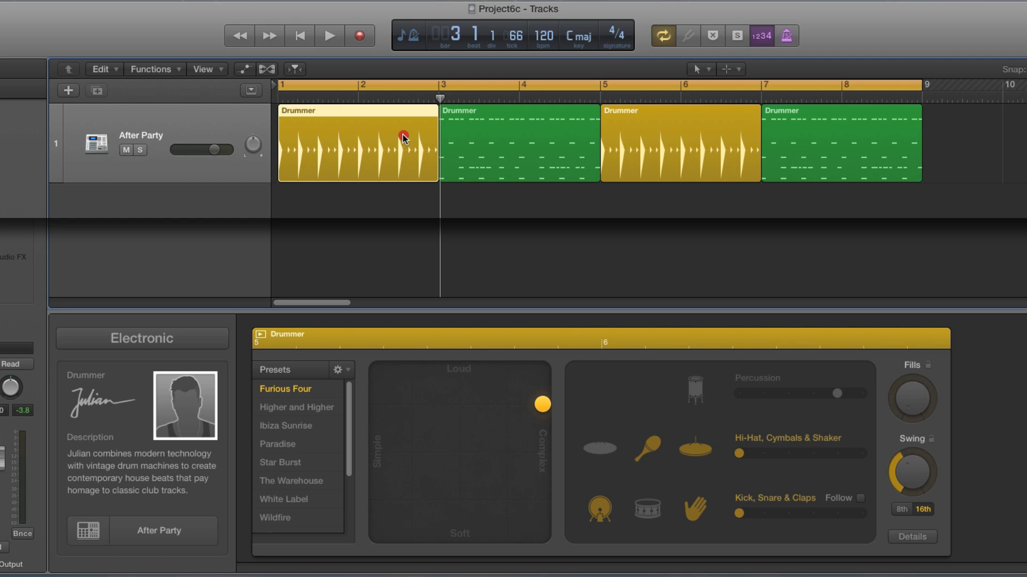
pyautogui.press('space')
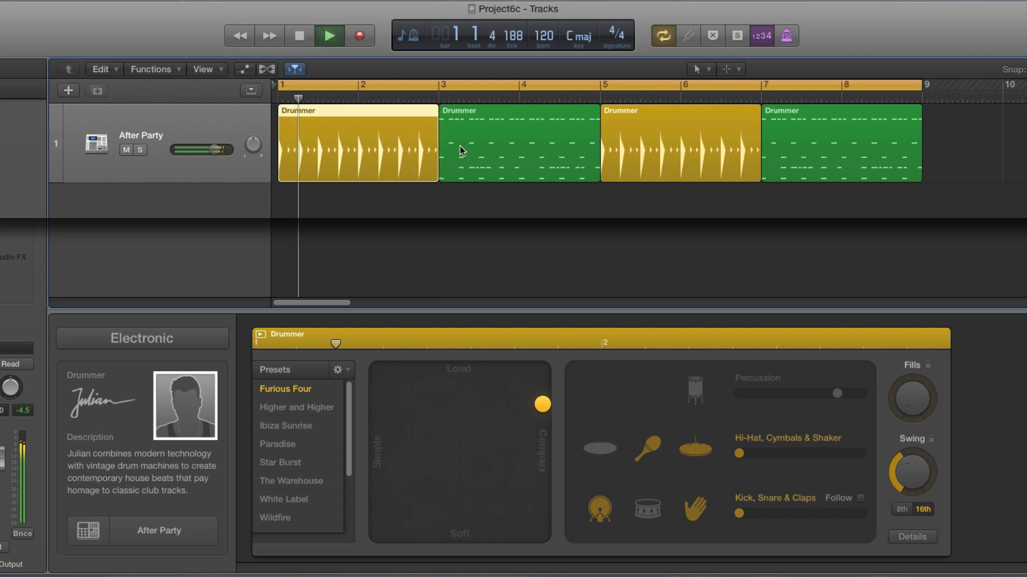
pyautogui.click(504, 147)
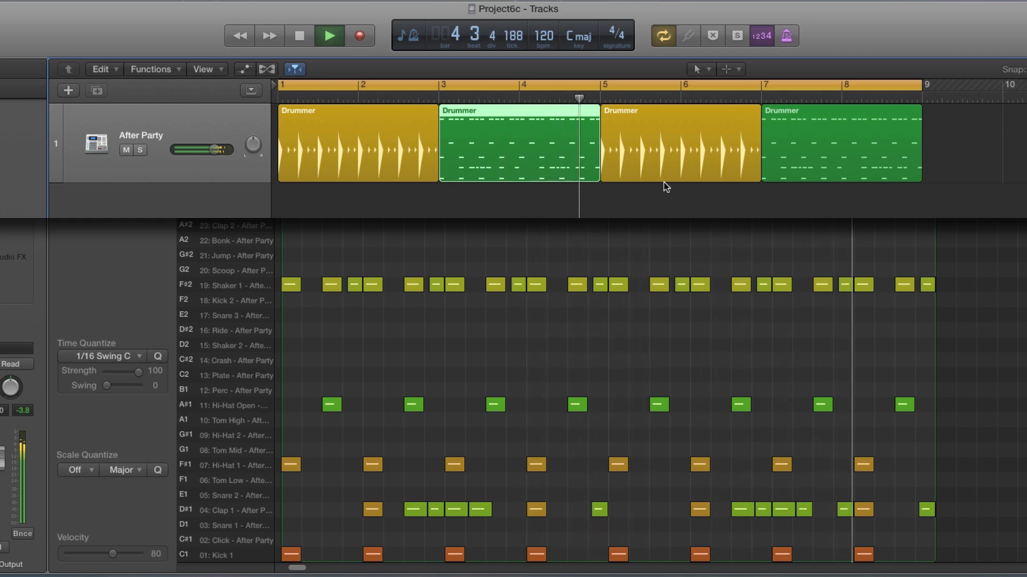
pyautogui.click(673, 159)
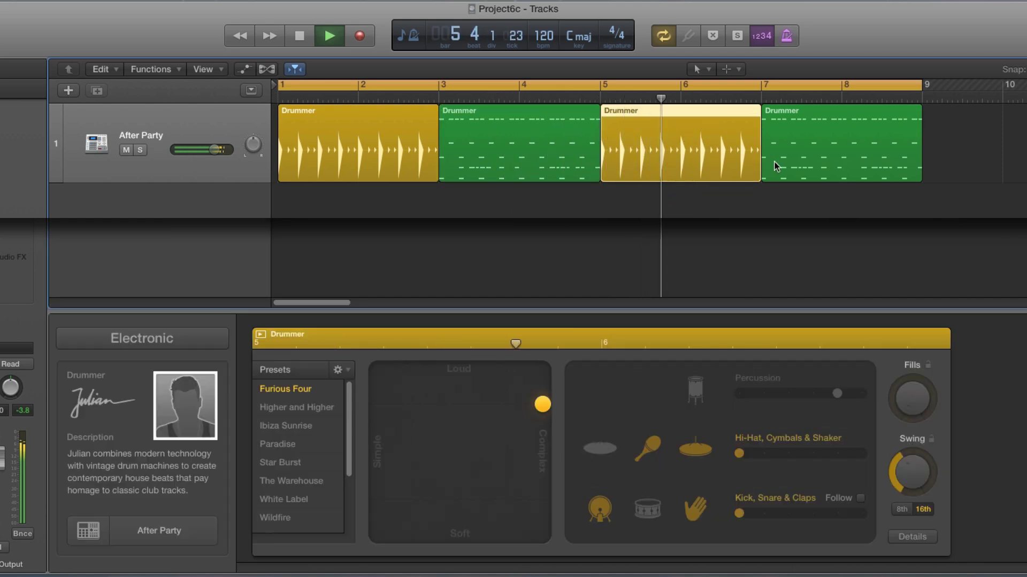
pyautogui.click(803, 149)
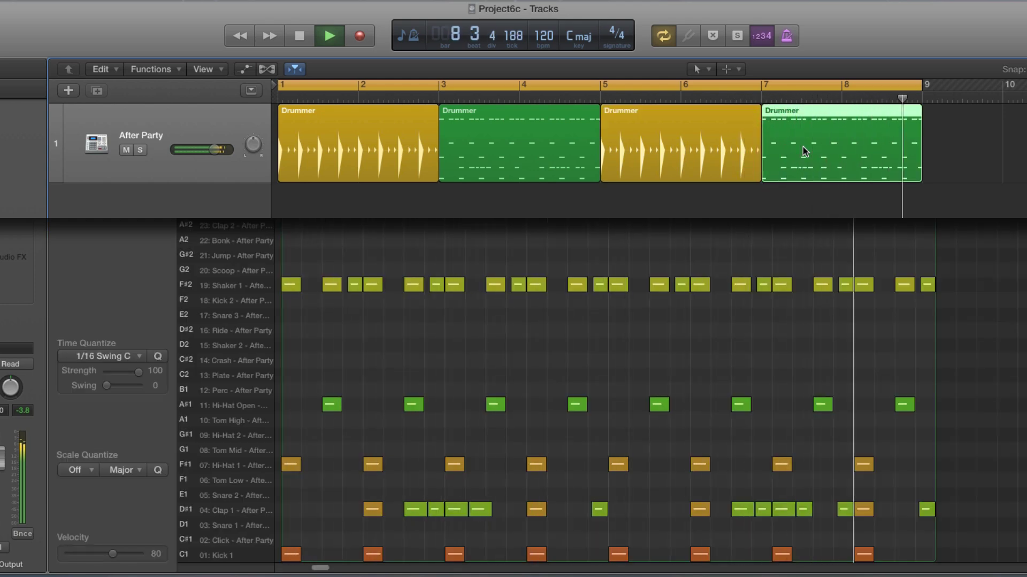
pyautogui.press('space')
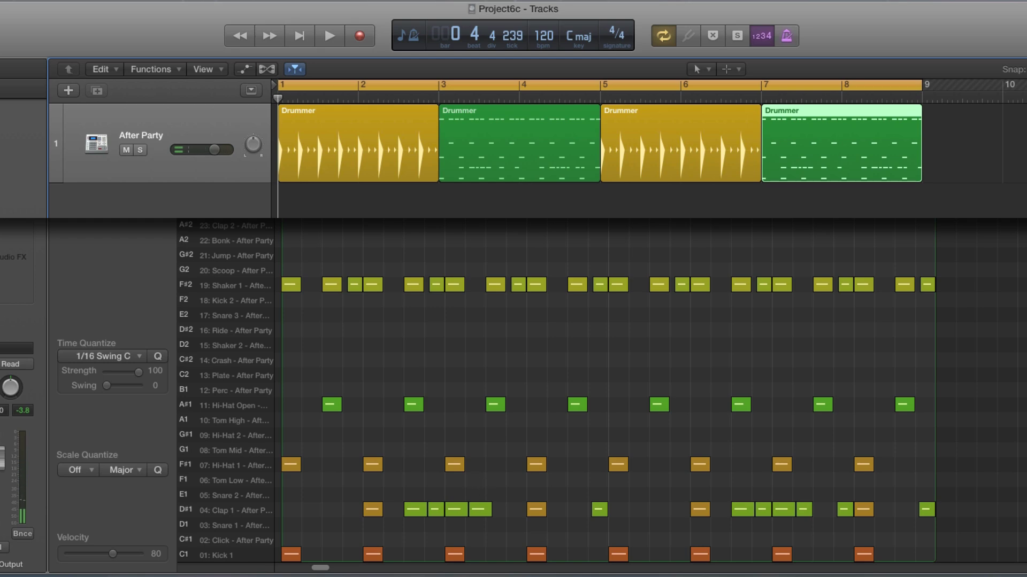
# - Compare the bar 5 region's Drummer settings with the bar 7 region's notes
pyautogui.click(646, 170)
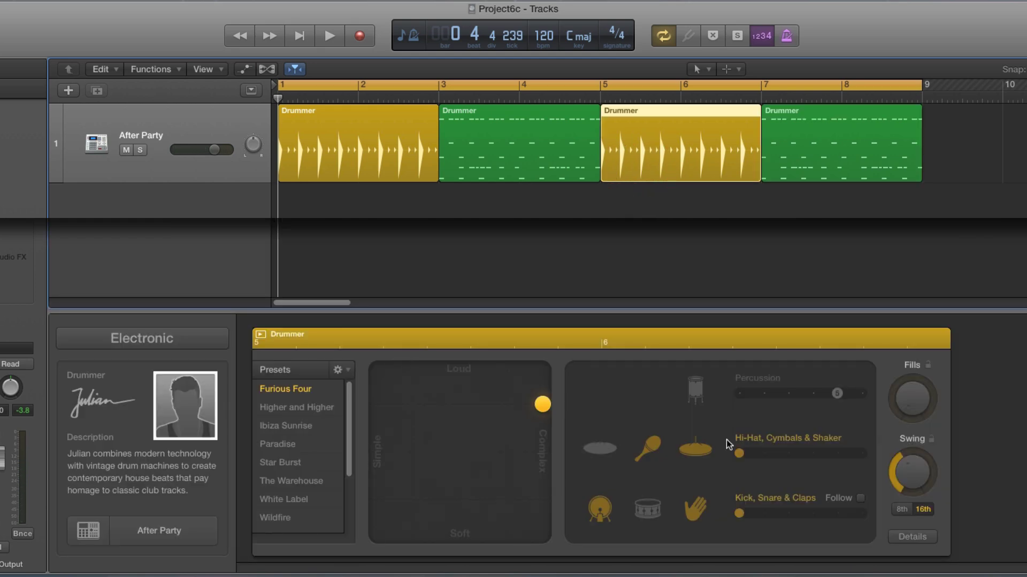
pyautogui.click(795, 170)
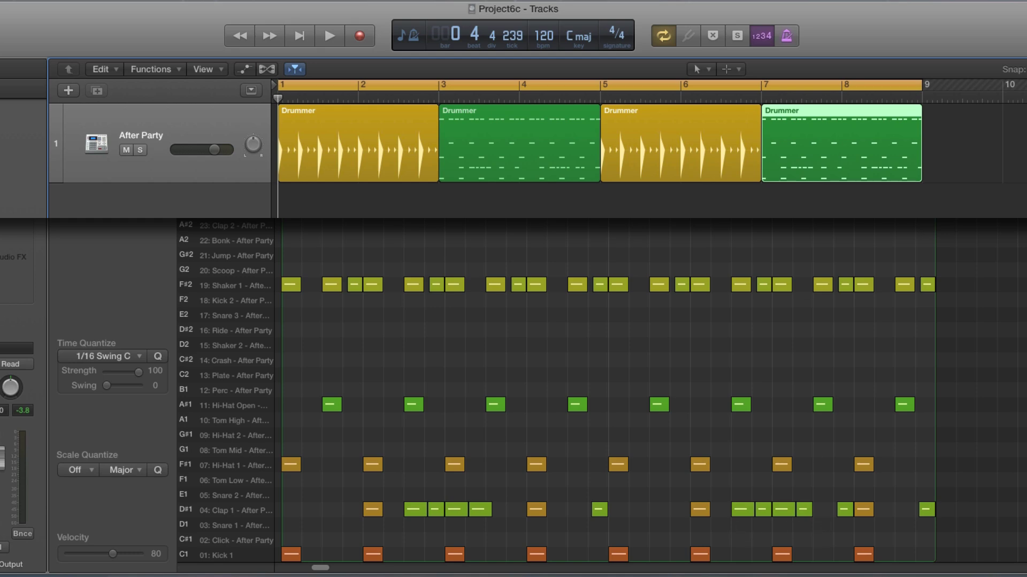
pyautogui.click(709, 169)
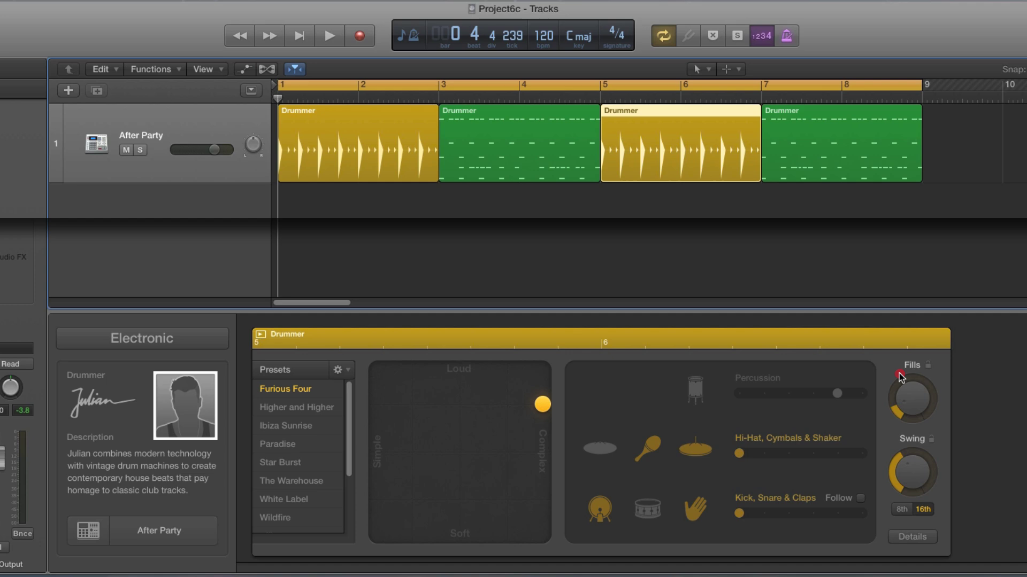
pyautogui.click(809, 157)
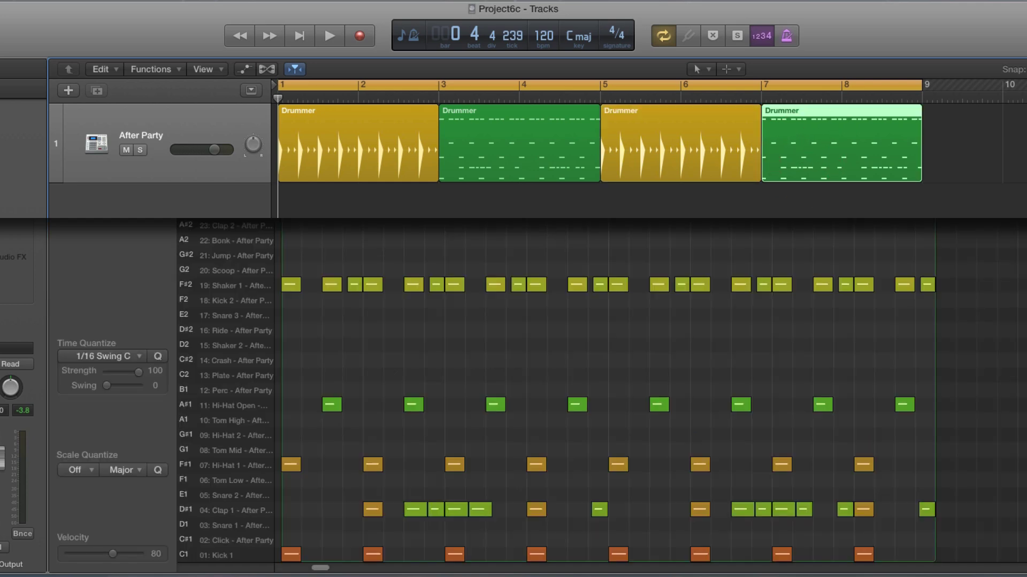
# - Set the cycle range to bars 7–9 and show the bar 7 region's notes in the Piano Roll
pyautogui.click(768, 92)
pyautogui.moveTo(762, 88); pyautogui.dragTo(912, 98)
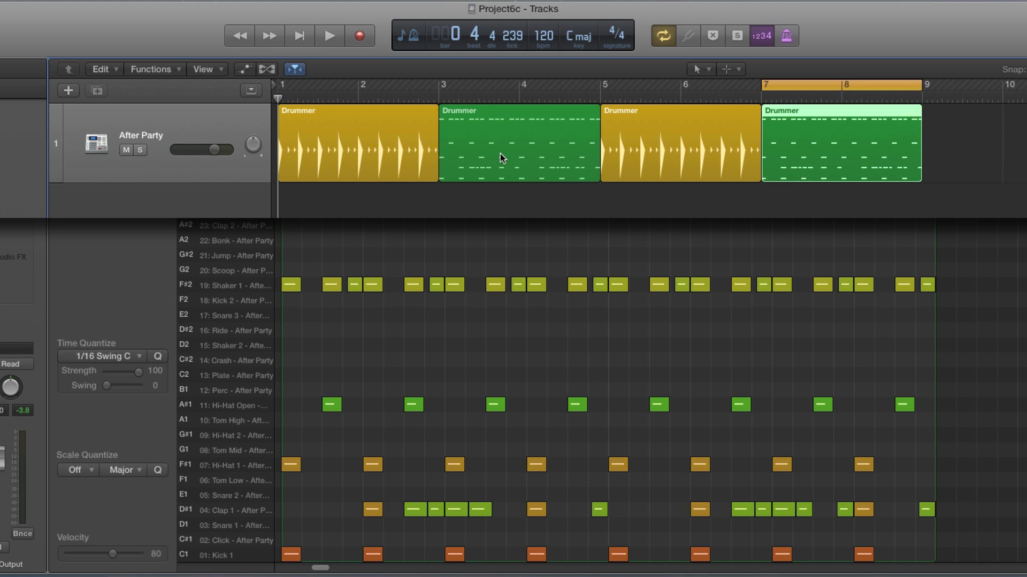
pyautogui.click(641, 138)
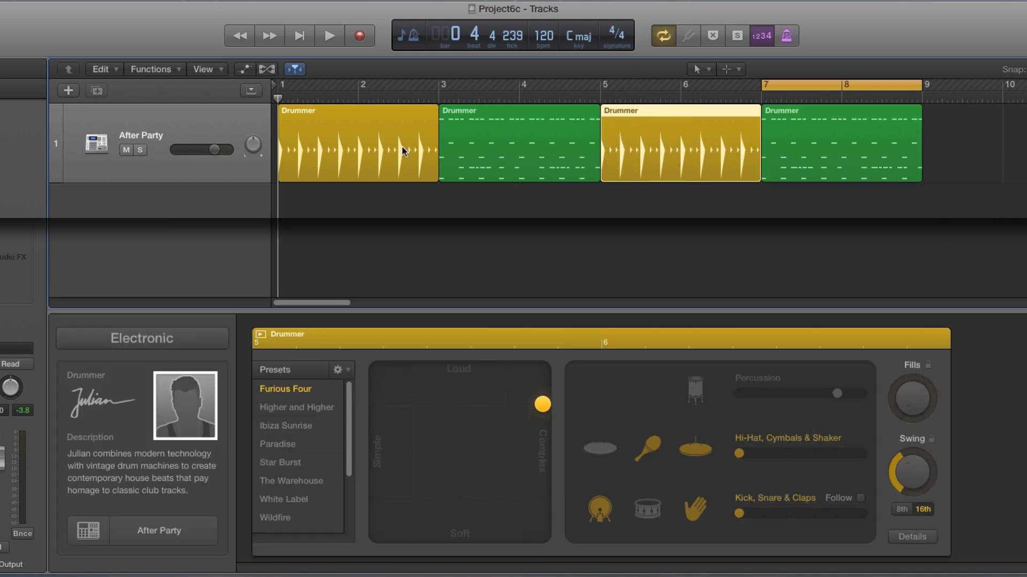
pyautogui.click(802, 137)
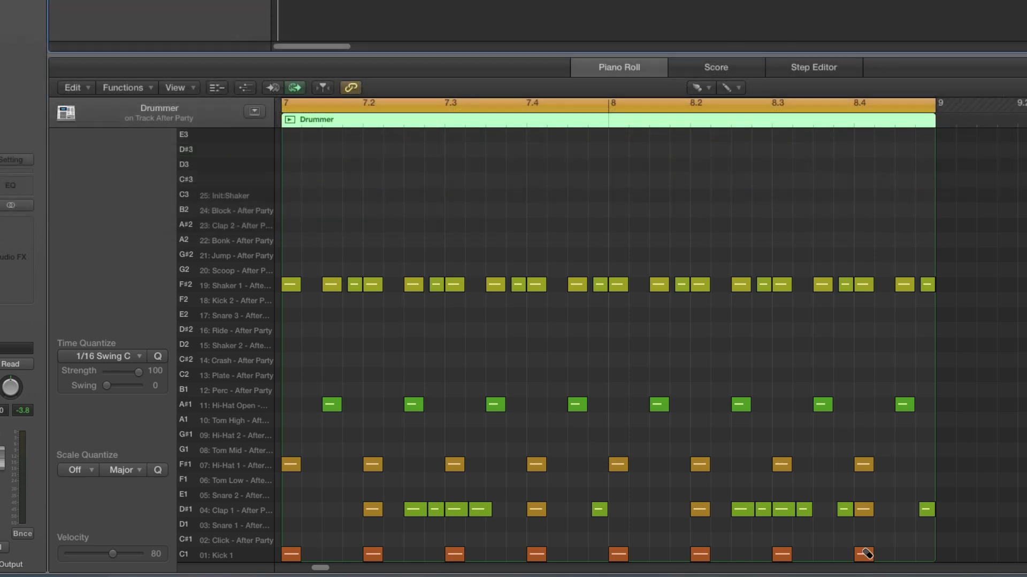
# - Replace the bar 8 kicks at 8.3 and 8.4 with C1 kicks at 8.1.3, 8.2.3 and a run to bar 9
pyautogui.click(863, 555)
pyautogui.click(782, 555)
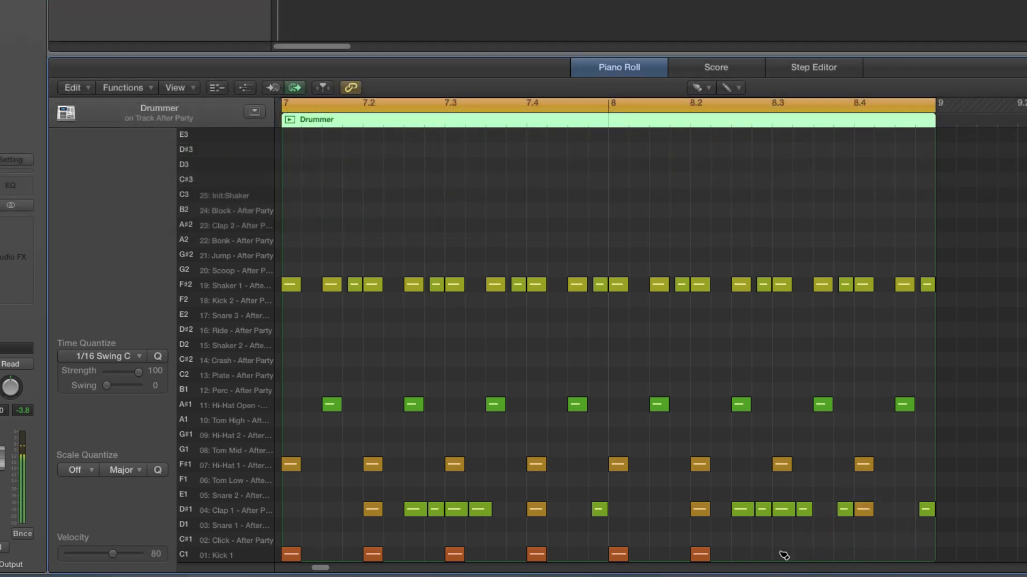
pyautogui.click(661, 555)
pyautogui.click(742, 555)
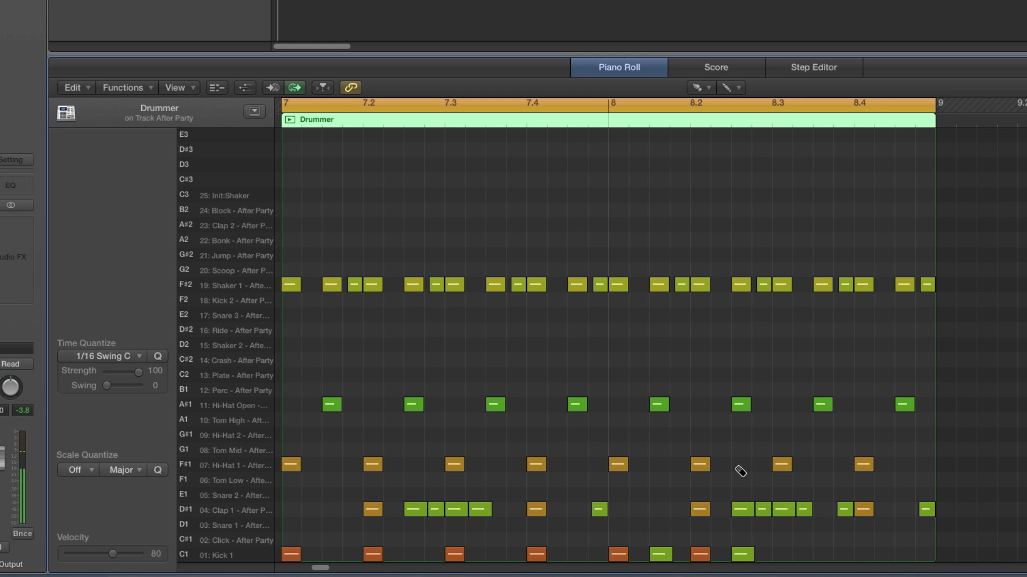
pyautogui.moveTo(784, 559); pyautogui.dragTo(932, 556)
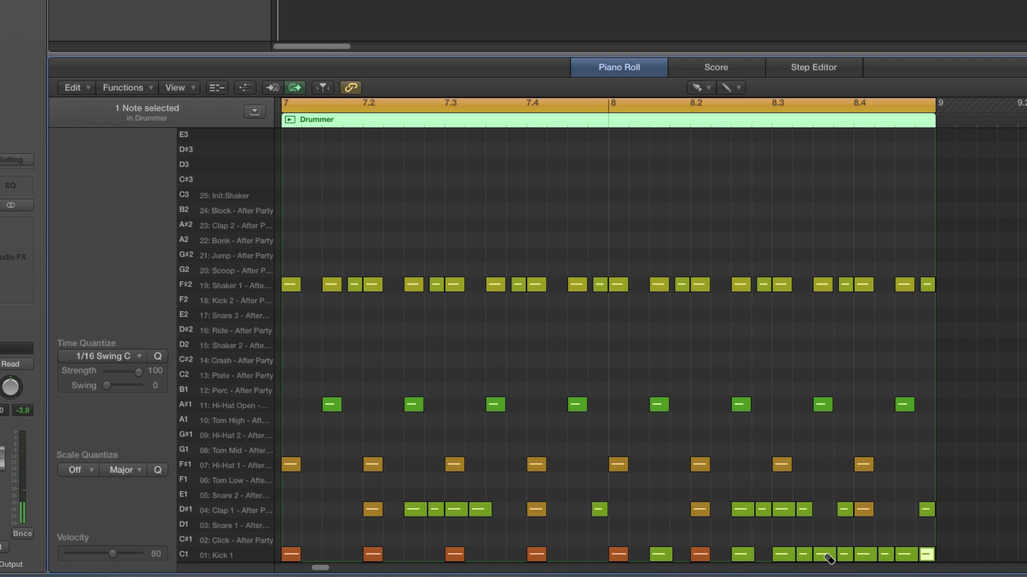
# - With the Velocity Tool, raise the bar 8 kick notes to about velocity 110 and play the loop
pyautogui.click(695, 88)
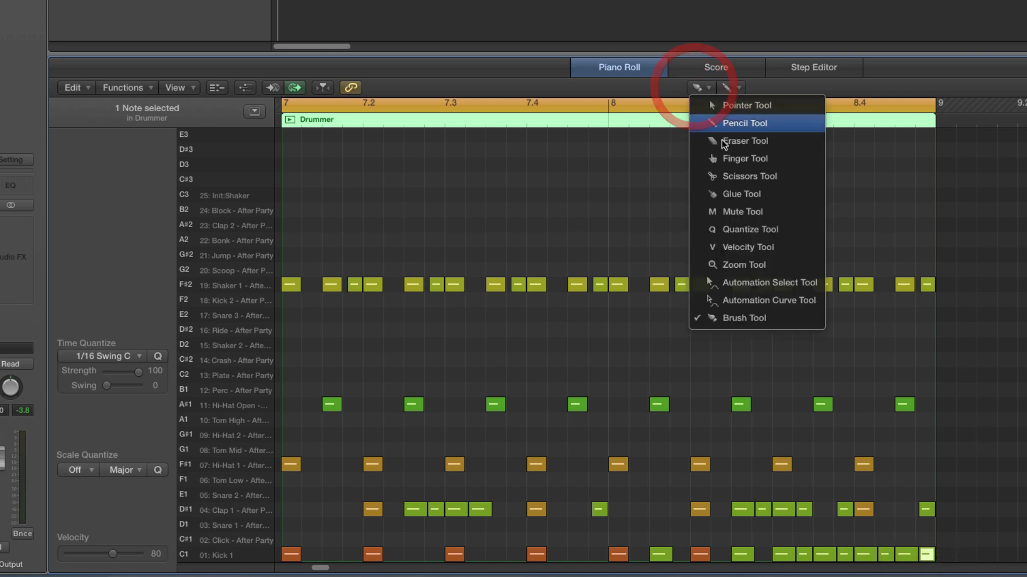
pyautogui.click(736, 247)
pyautogui.moveTo(954, 551); pyautogui.dragTo(804, 499)
pyautogui.moveTo(666, 553); pyautogui.dragTo(672, 505)
pyautogui.press('space')
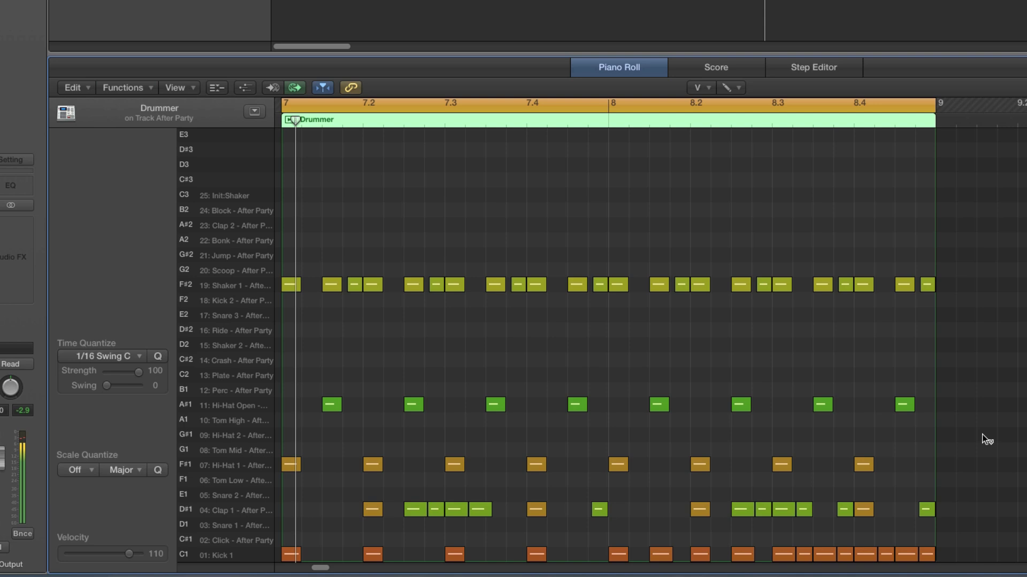
# - Brush C#2 crash notes at 7.1, 7.3, 8.1, 8.2 and 8.3, play them, then turn Cycle off
pyautogui.click(709, 88)
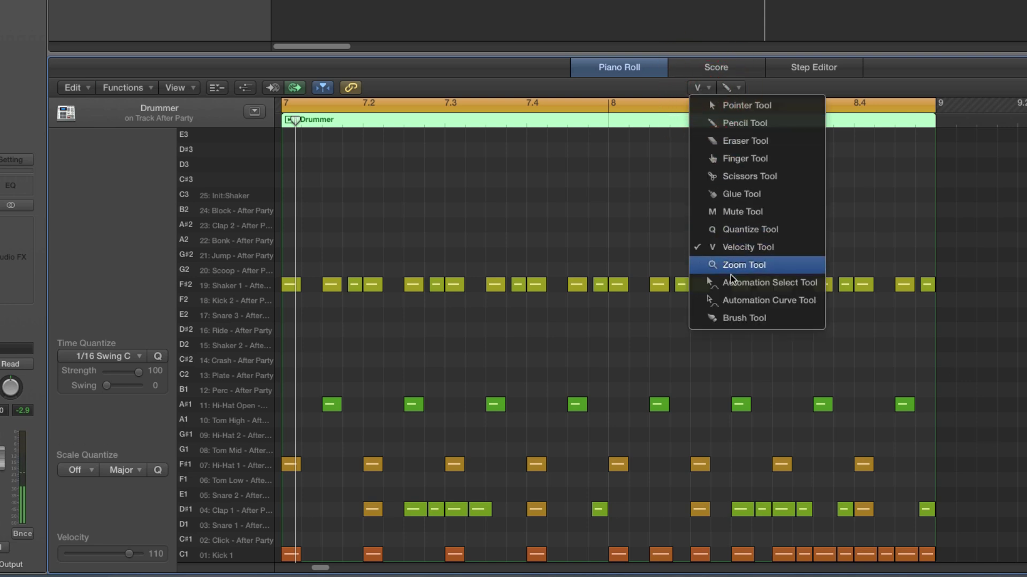
pyautogui.click(732, 318)
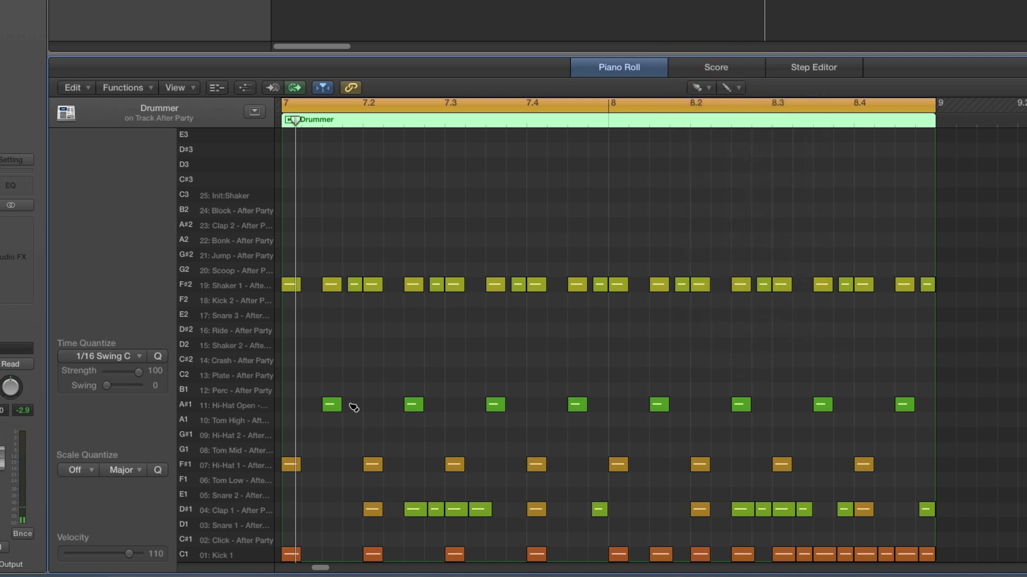
pyautogui.click(292, 362)
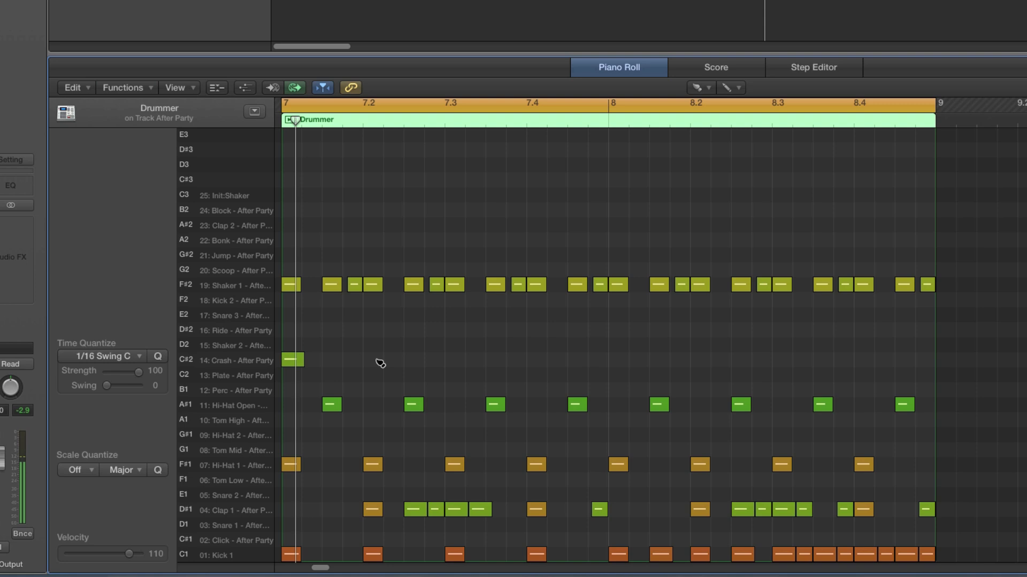
pyautogui.click(454, 360)
pyautogui.click(620, 360)
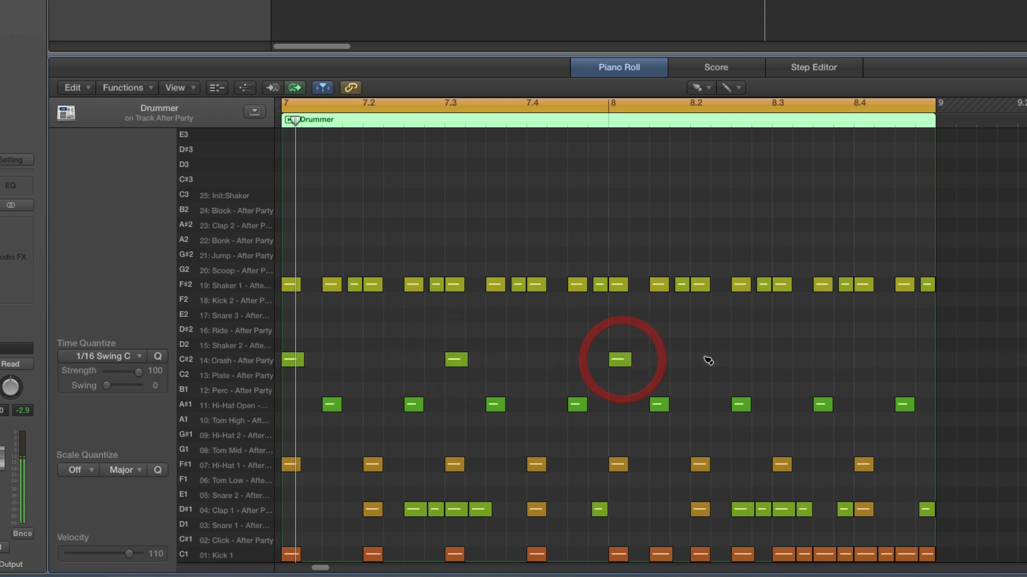
pyautogui.click(702, 360)
pyautogui.click(784, 360)
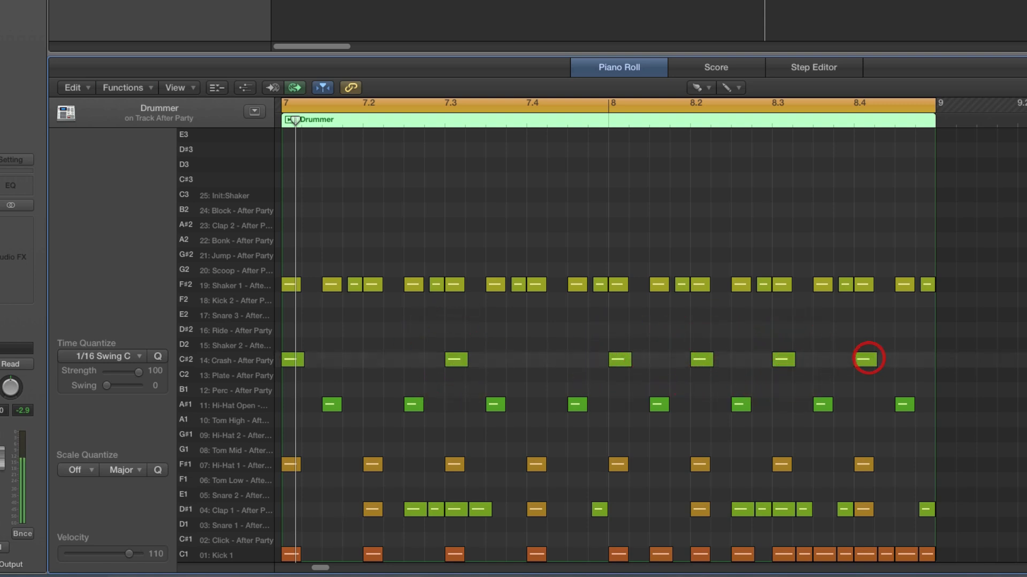
pyautogui.press('space')
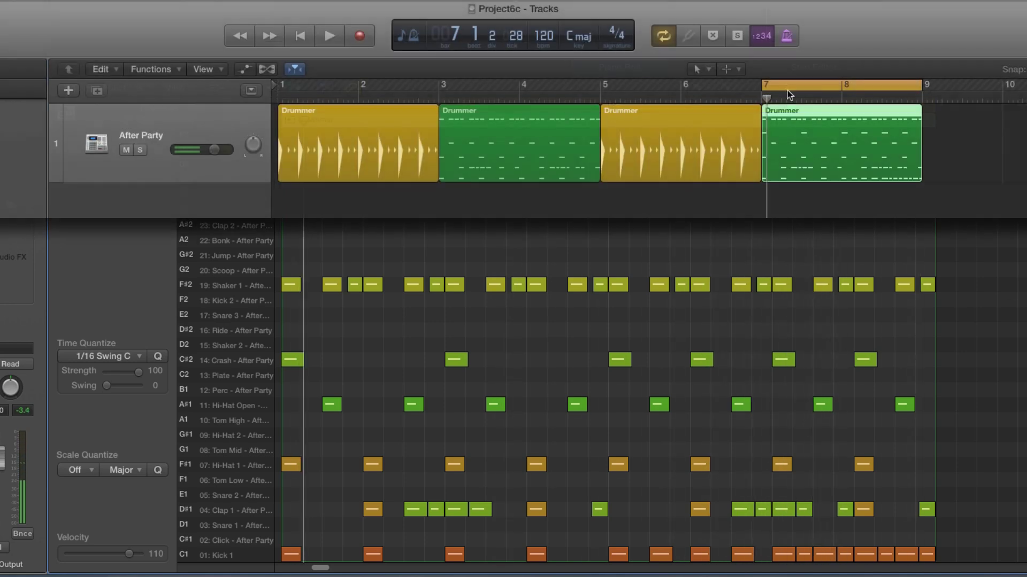
pyautogui.click(786, 88)
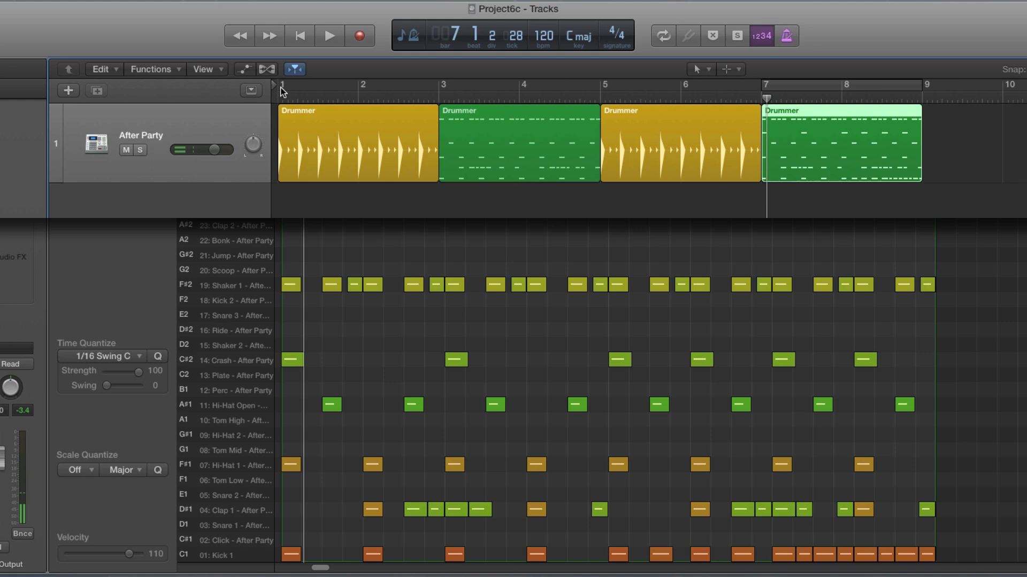
# - Set the cycle range to bars 1–9 and select the first Drummer region
pyautogui.moveTo(280, 87); pyautogui.dragTo(912, 142)
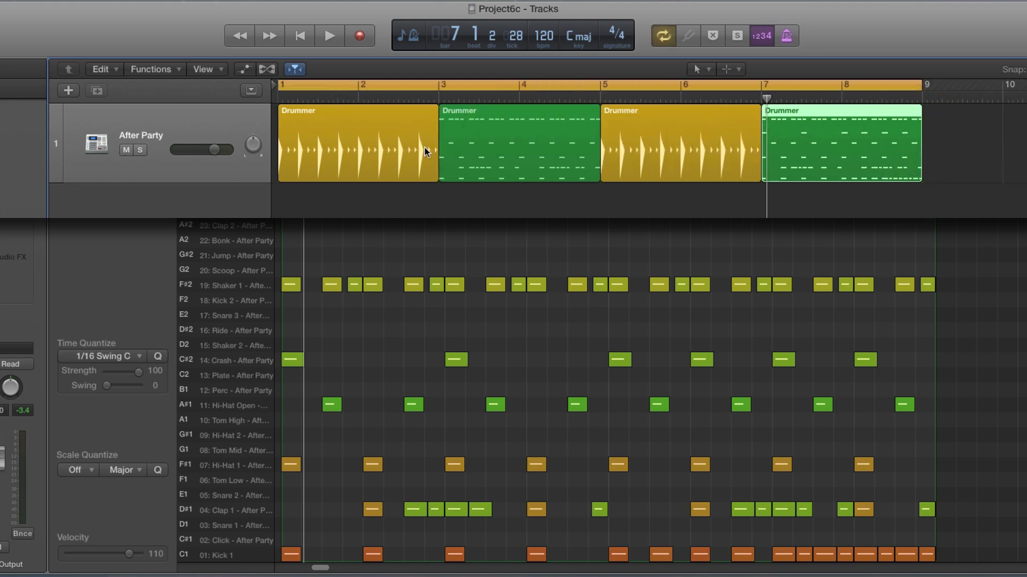
pyautogui.click(543, 135)
pyautogui.click(797, 143)
pyautogui.click(386, 130)
# - Play the eight bars, viewing the bar 3, 5 and 7 regions in turn, then stop
pyautogui.press('space')
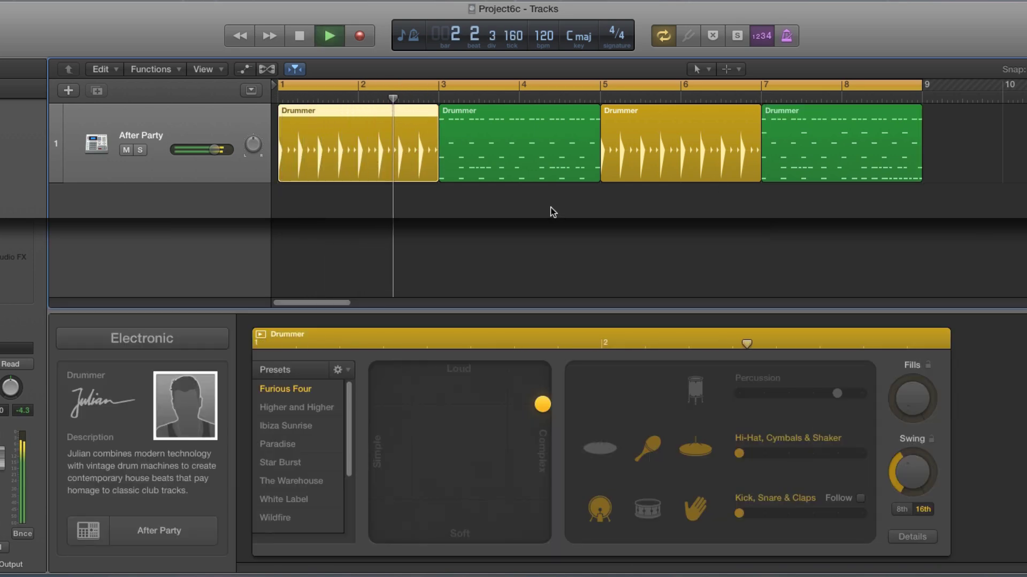
pyautogui.click(515, 155)
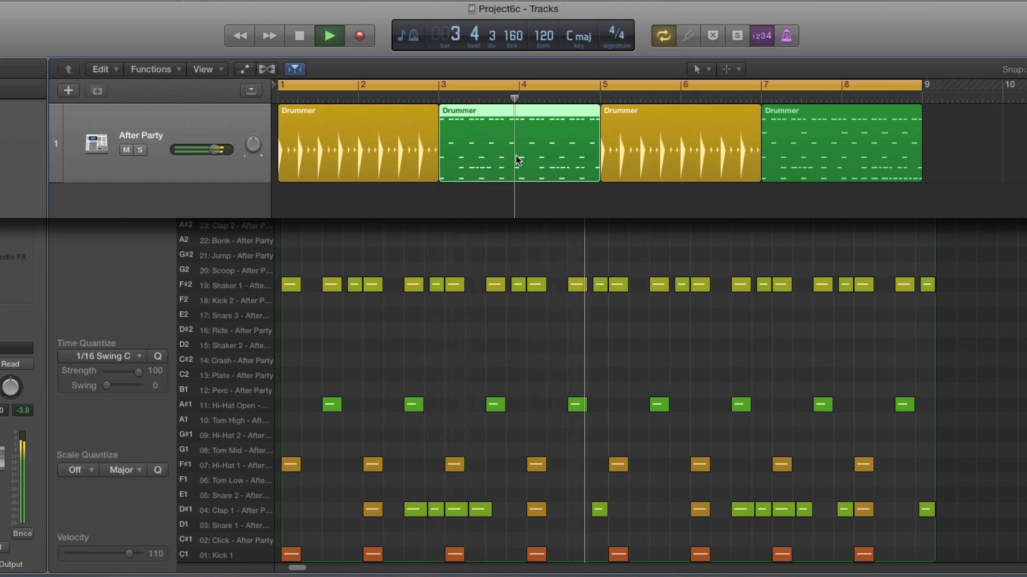
pyautogui.click(666, 152)
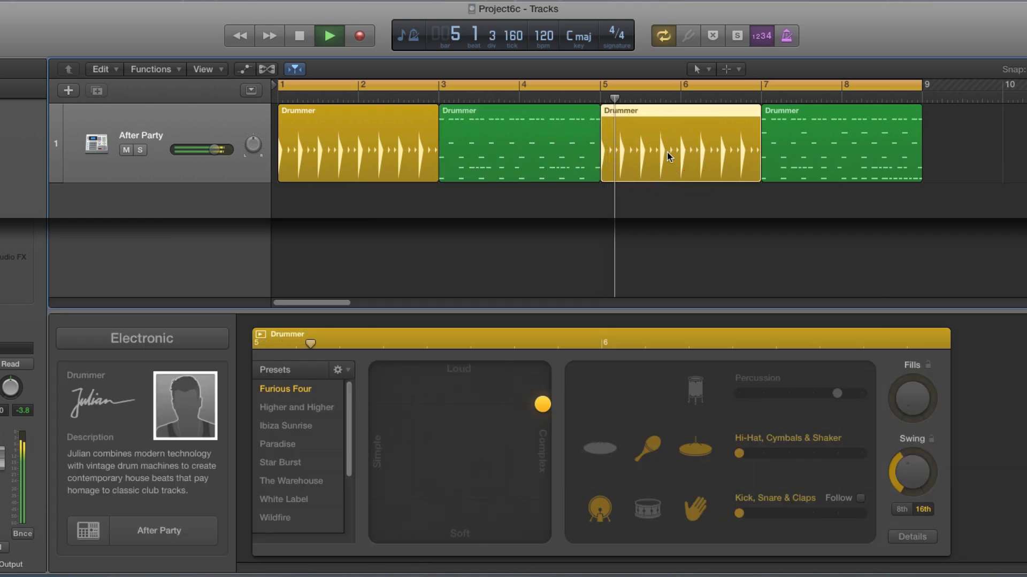
pyautogui.click(822, 141)
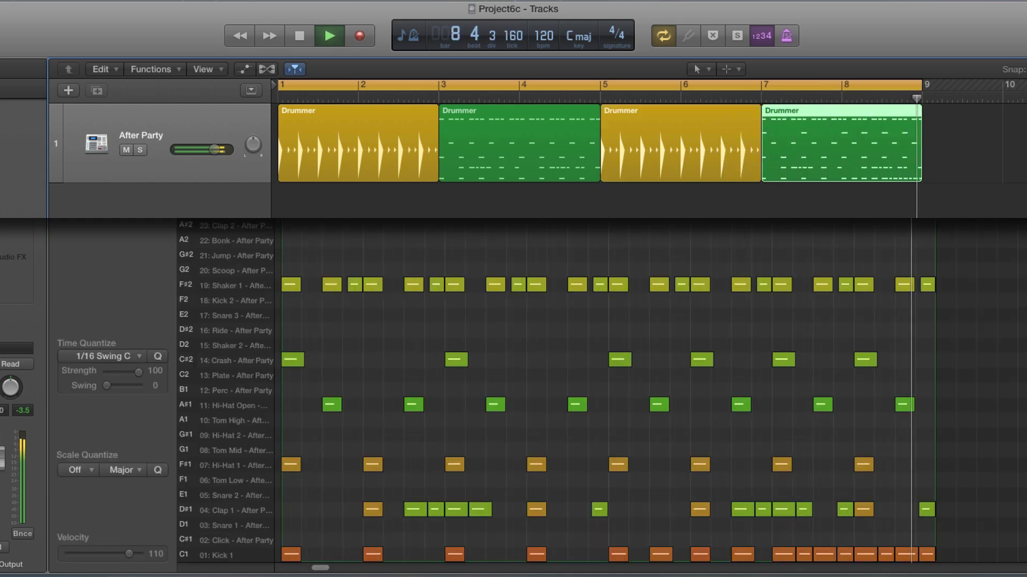
pyautogui.press('space')
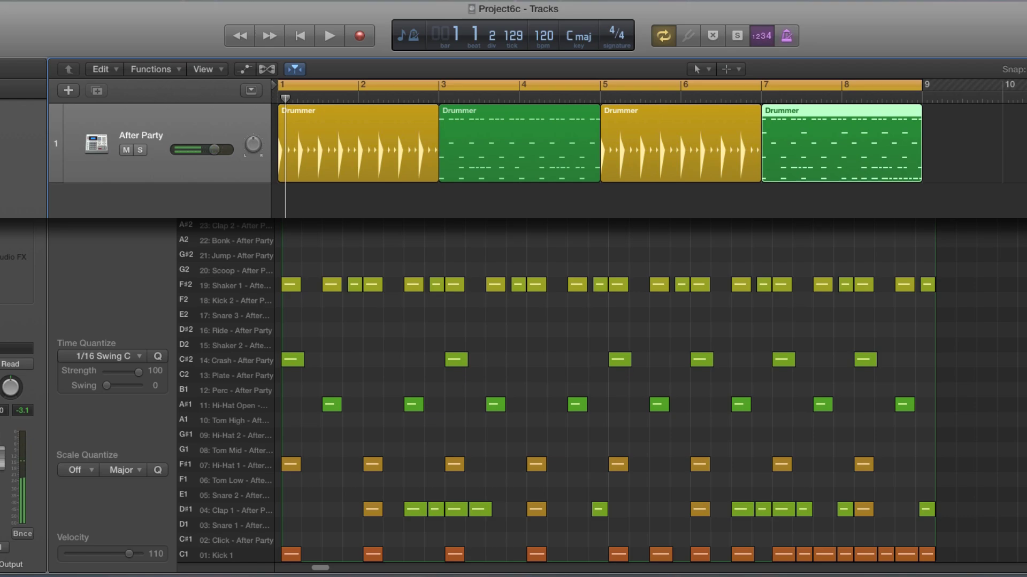